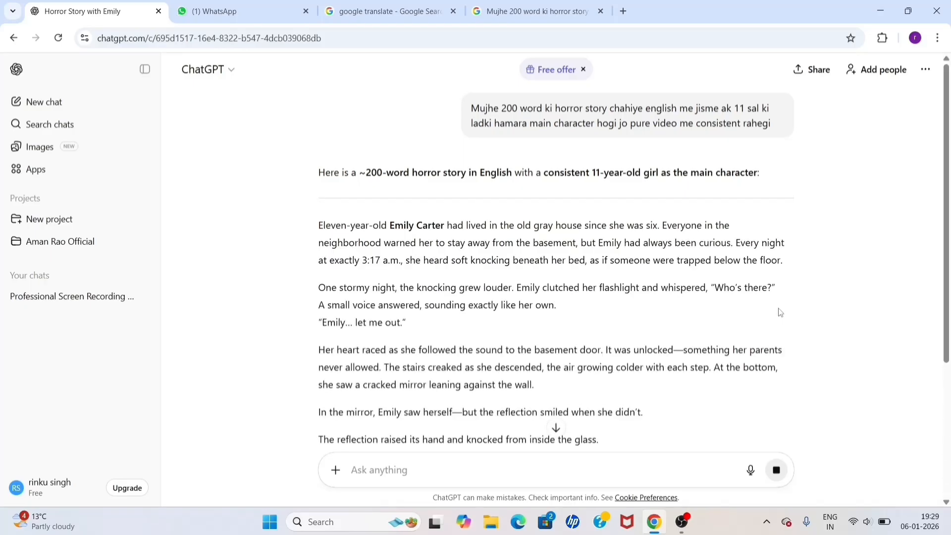
Review the horror story and ask ChatGPT, in Hinglish, for scene-by-scene image prompts in 3d Pixar style with all scenes connected
{"action": "scroll", "coordinate": [946, 191], "scroll_direction": "down", "scroll_amount": 5}
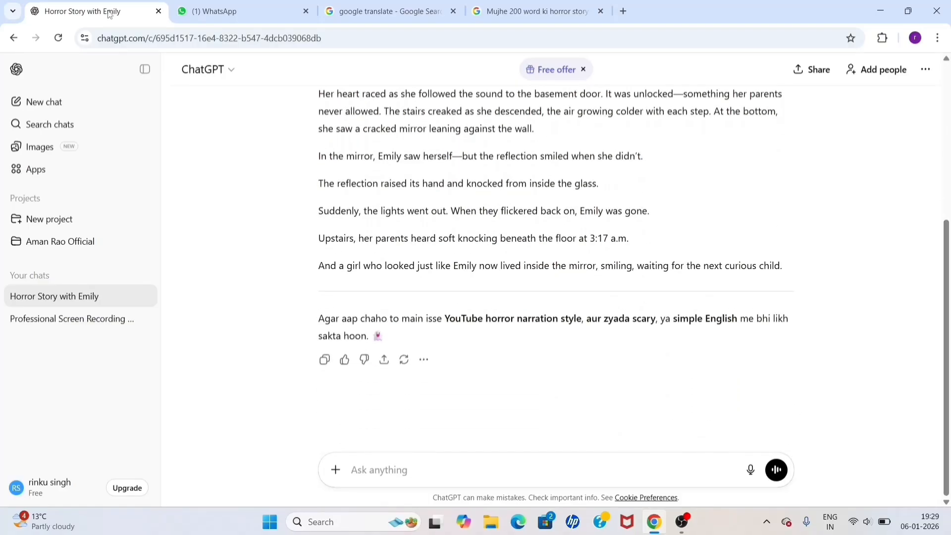
{"action": "type", "text": "Chatgpt mujhe is story ke according scene by scene image prompts chahiye and most important - sare scene ak dusre se connected ho in 3d Pixar style"}
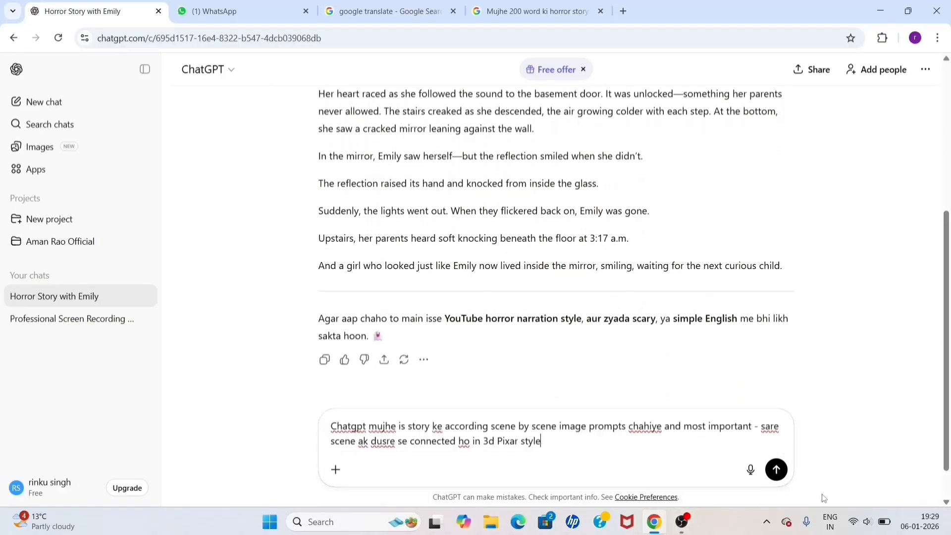
{"action": "left_click", "coordinate": [776, 470]}
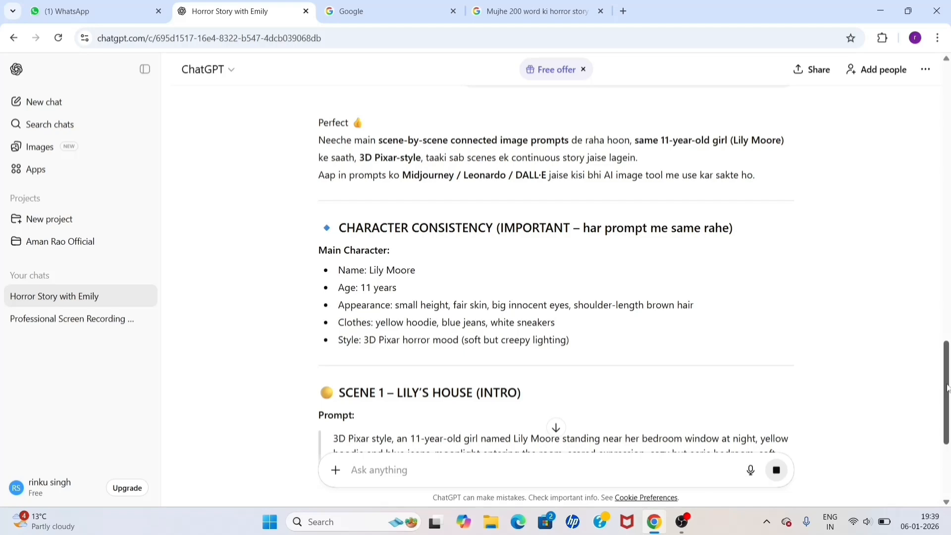
Read through the scene image prompts and ask ChatGPT, in Hinglish, for matching animation prompts to generate video from them
{"action": "left_click_drag", "start_coordinate": [947, 388], "coordinate": [948, 461]}
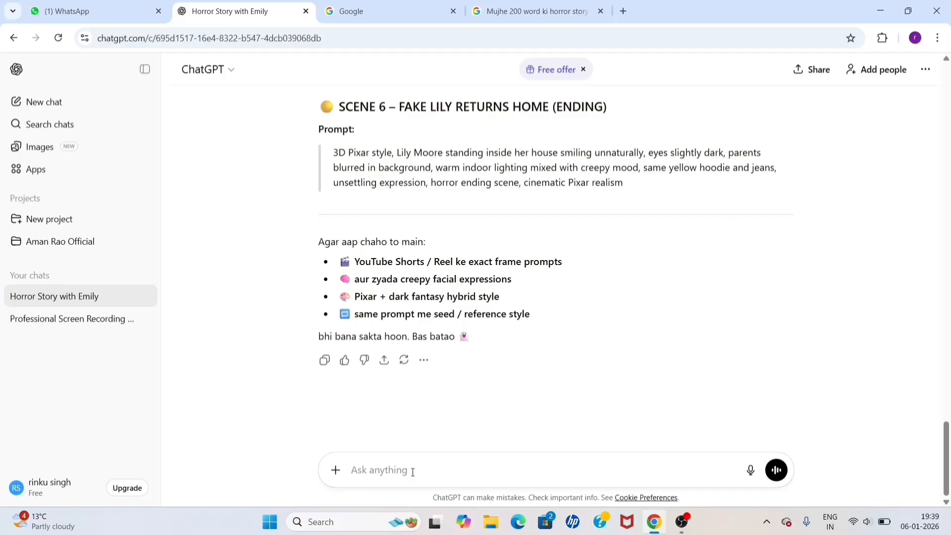
{"action": "type", "text": "Chatgpt mujhe in image prompts se video generate karwani hai mujhe in image prompts ke according animation prompts chahiye"}
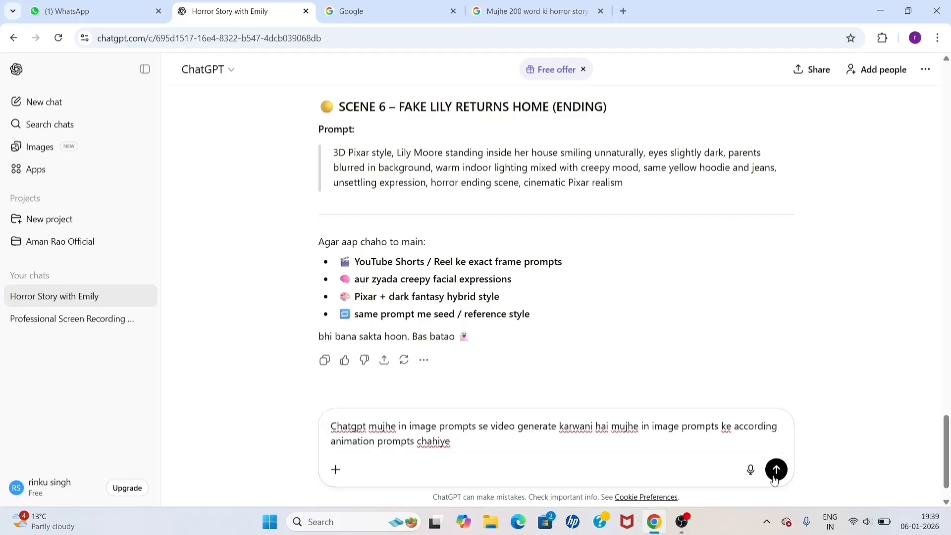
{"action": "left_click", "coordinate": [775, 469]}
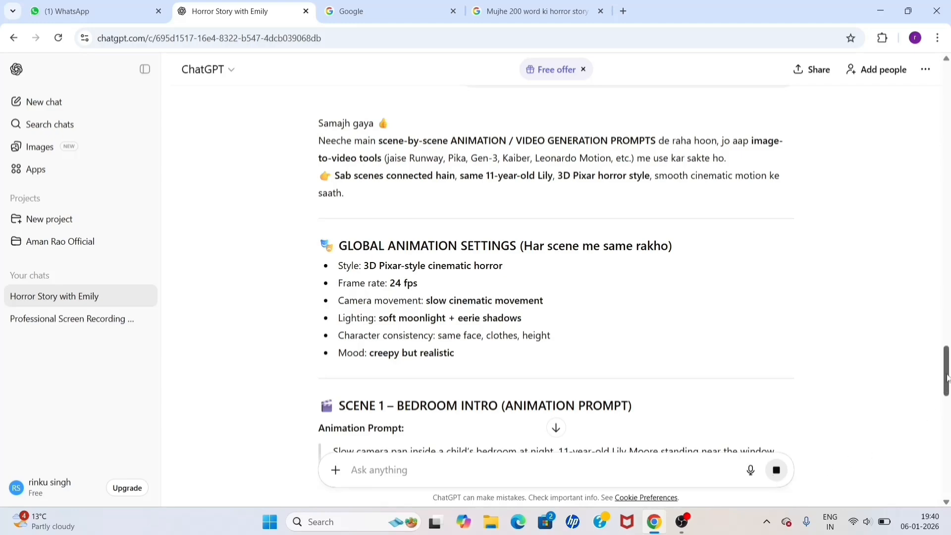
Look over the animation prompts, close the old search tab, then search Google for "meta ai" and start signing up on its site
{"action": "left_click_drag", "start_coordinate": [947, 377], "coordinate": [947, 488]}
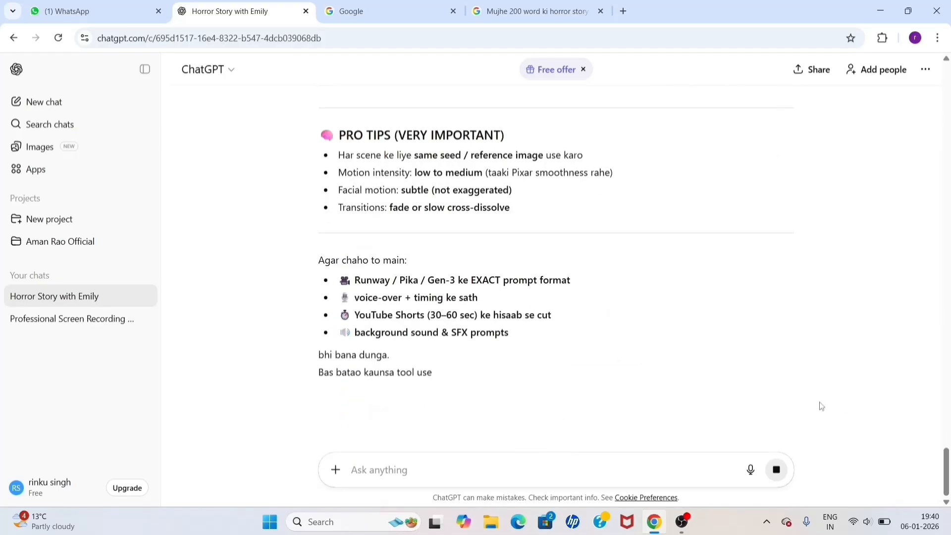
{"action": "left_click", "coordinate": [600, 11]}
{"action": "left_click", "coordinate": [422, 12]}
{"action": "type", "text": "me"}
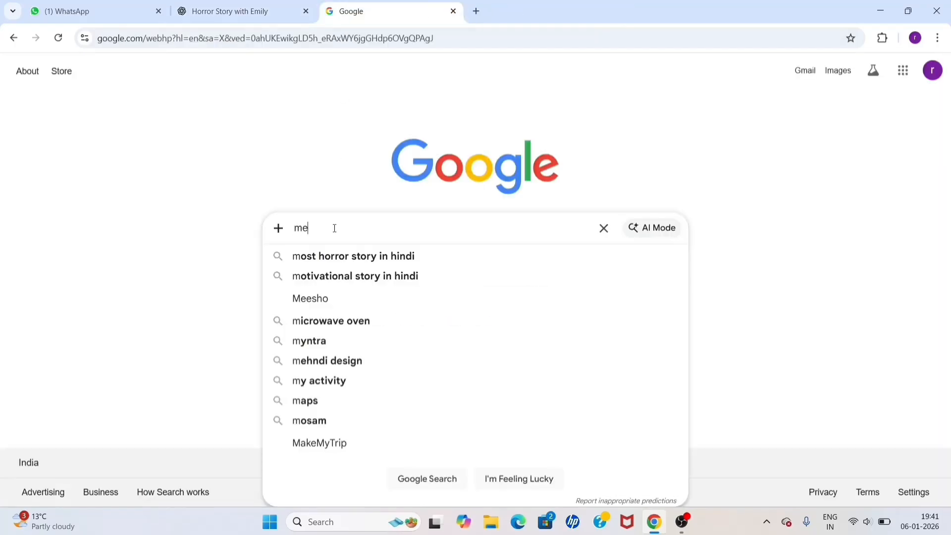
{"action": "type", "text": "ta ai"}
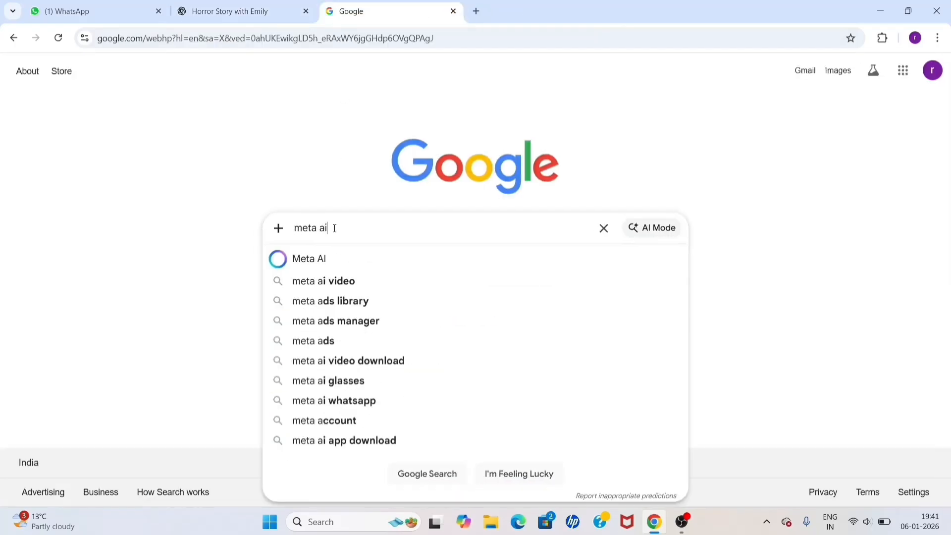
{"action": "key", "text": "Return"}
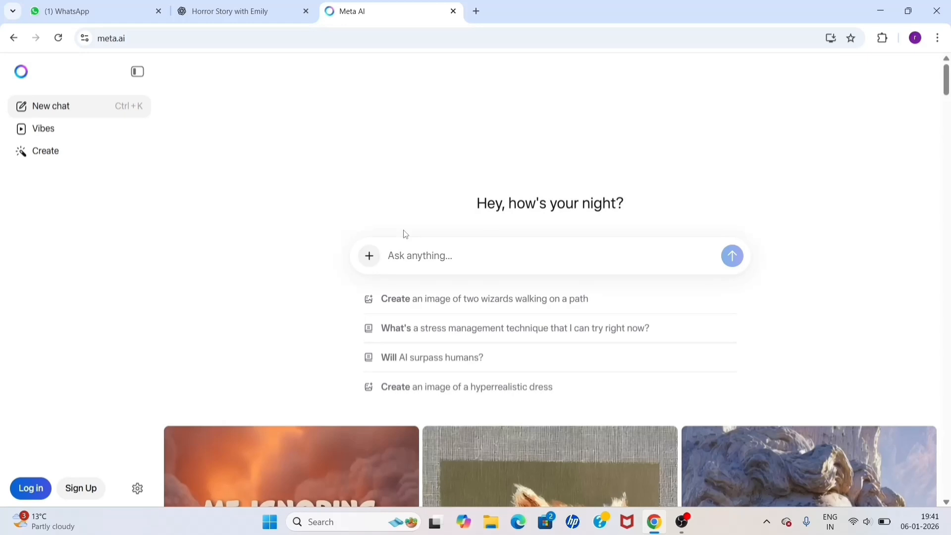
{"action": "left_click", "coordinate": [92, 493]}
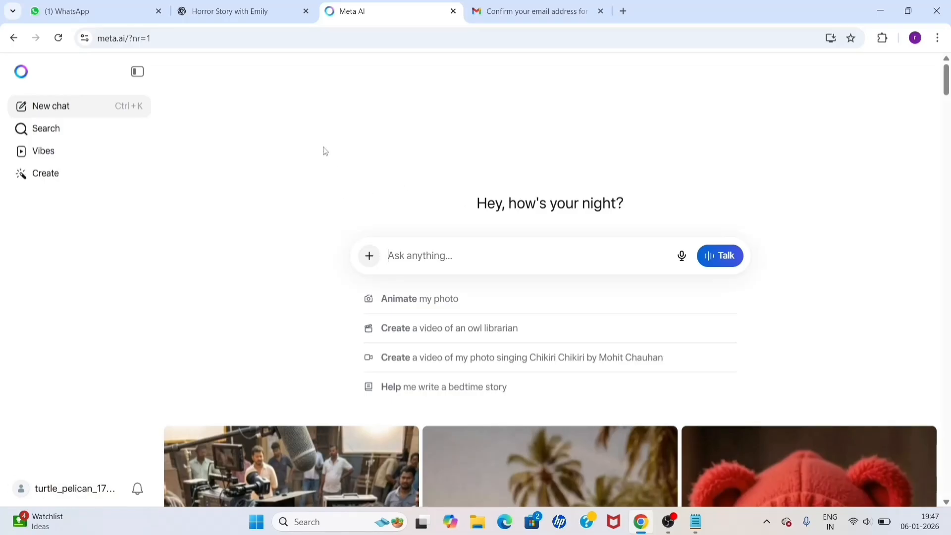
Open Meta AI's media creation page and set the image aspect ratio to 16:9
{"action": "left_click", "coordinate": [51, 178]}
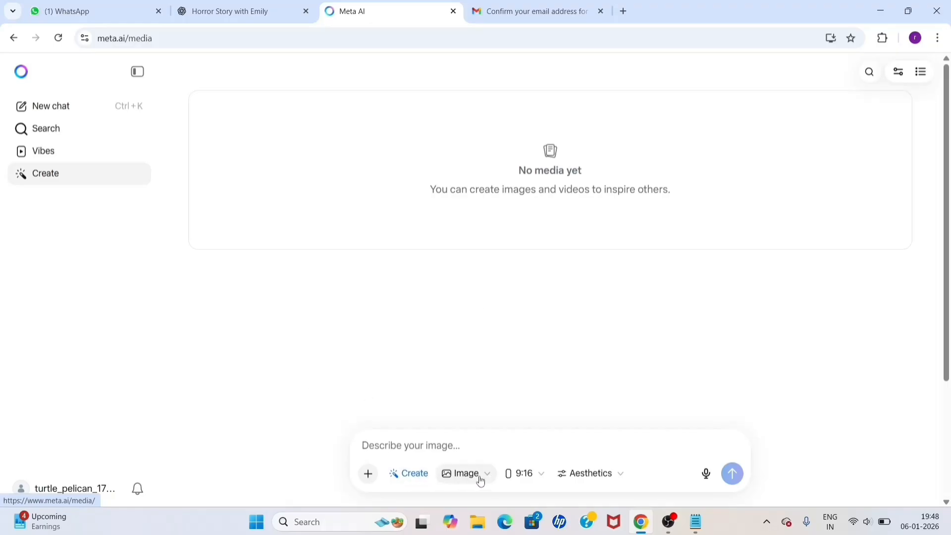
{"action": "left_click", "coordinate": [525, 479]}
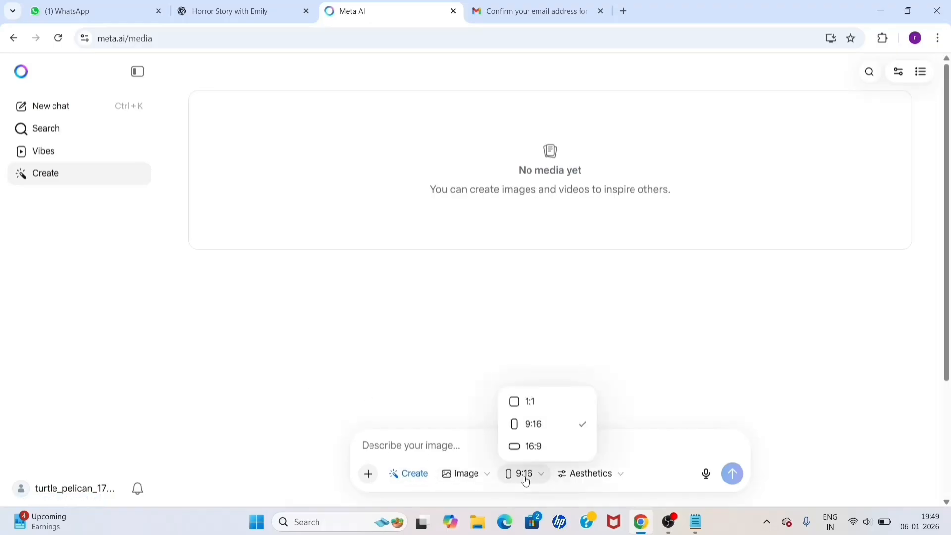
{"action": "left_click", "coordinate": [533, 450]}
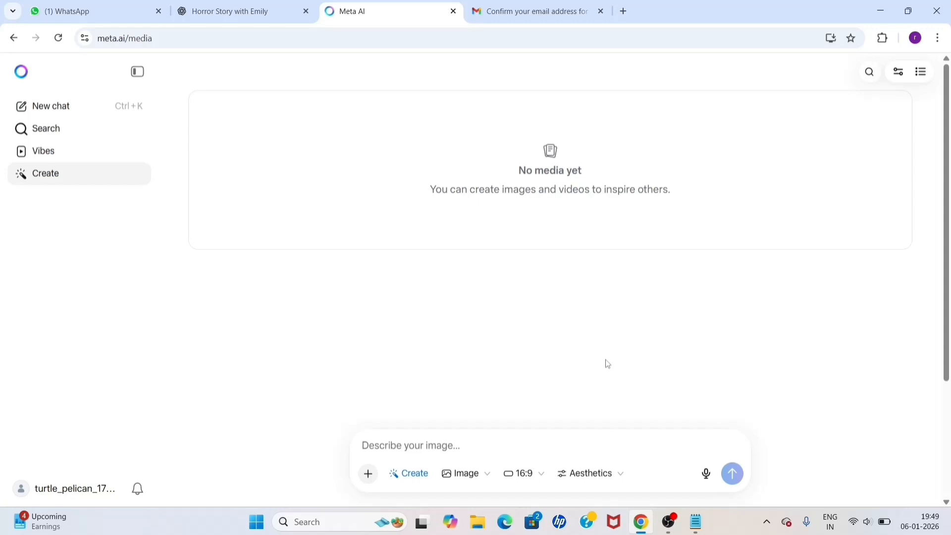
Switch to the ChatGPT conversation and copy the image prompt of Scene 1, Lily's House (Intro)
{"action": "left_click", "coordinate": [261, 11]}
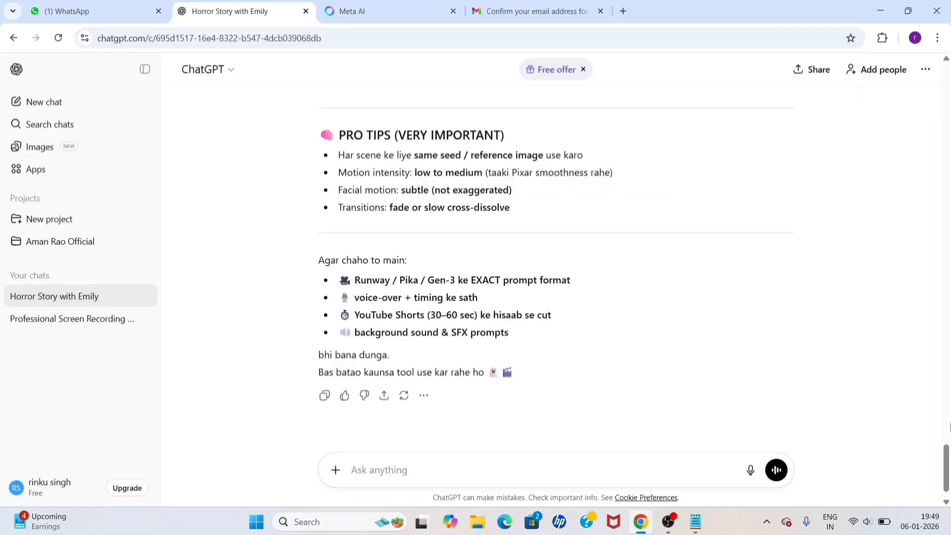
{"action": "left_click_drag", "start_coordinate": [948, 463], "coordinate": [948, 199]}
{"action": "scroll", "coordinate": [948, 213], "scroll_direction": "down", "scroll_amount": 3}
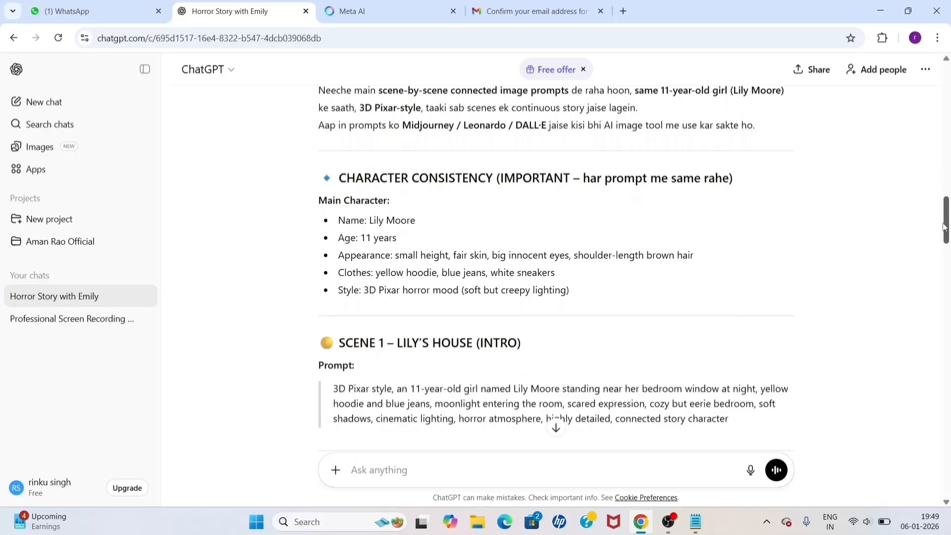
{"action": "scroll", "coordinate": [595, 298], "scroll_direction": "down", "scroll_amount": 2}
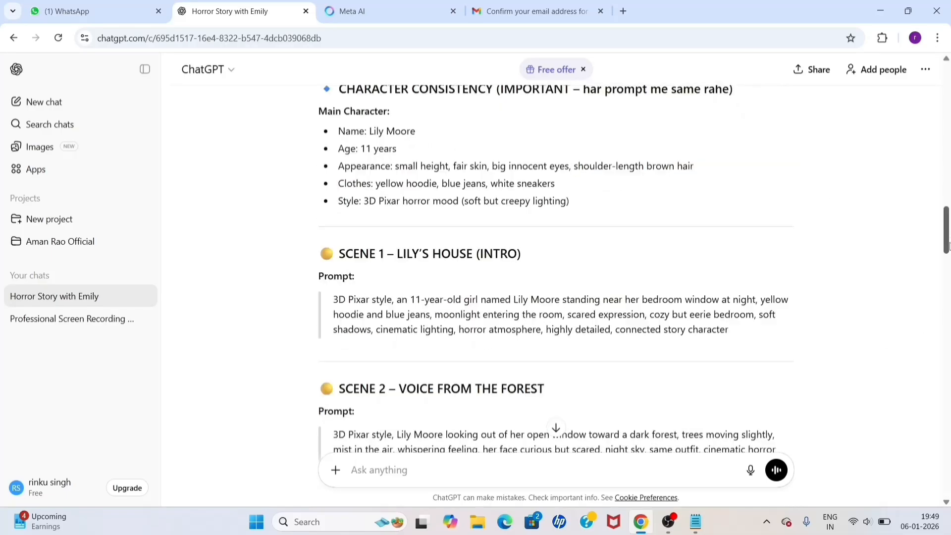
{"action": "left_click_drag", "start_coordinate": [336, 272], "coordinate": [740, 327]}
Generate images in Meta AI from the copied Scene 1 prompt about the 11-year-old girl near her bedroom window
{"action": "left_click", "coordinate": [365, 13]}
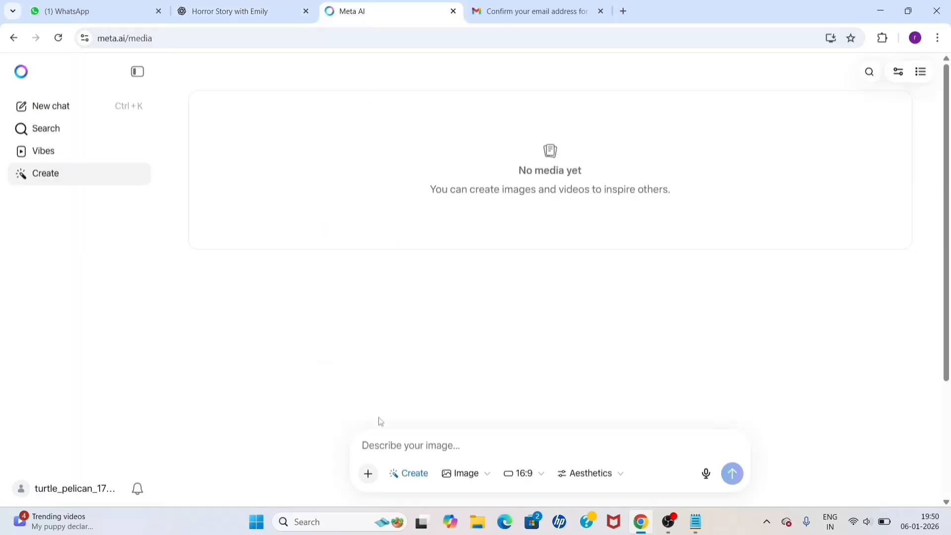
{"action": "left_click", "coordinate": [387, 445]}
{"action": "type", "text": "3D Pixar style, an 11-year-old girl named Lily Moore standing near her bedroom window at night, yellow hoodie and blue jeans, moonlight entering the room, scared expression, cozy but eerie bedroom, soft shadows, dramatic lighting, horror atmosphere, highly detailed, consistent story character."}
{"action": "left_click", "coordinate": [732, 473]}
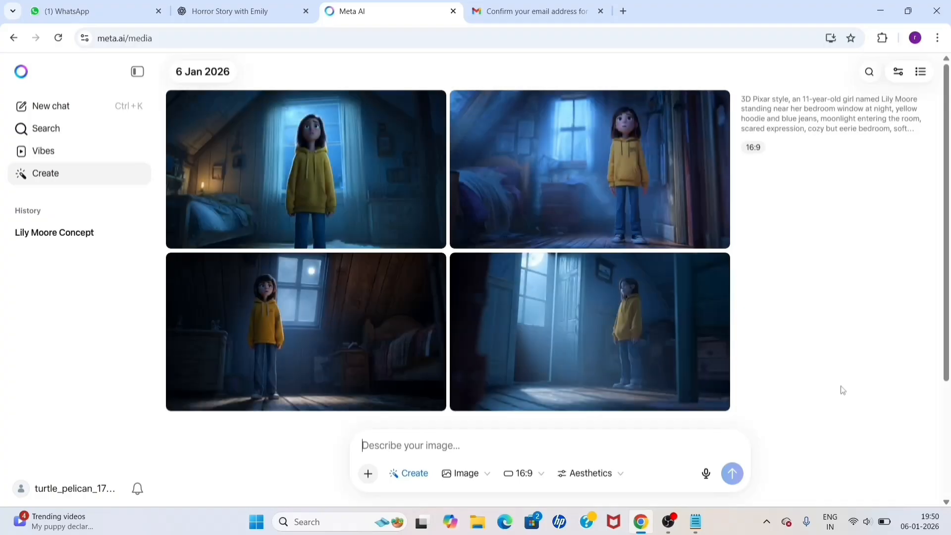
Open the generated image of the girl facing forward beside the bookshelf-like wall and restyle it with the first preset, the plain cream sphere
{"action": "mouse_move", "coordinate": [690, 314]}
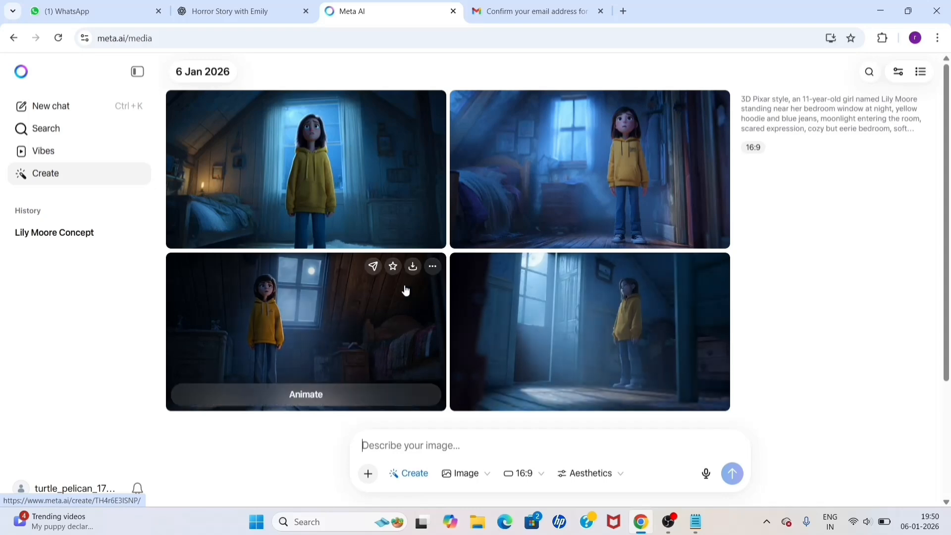
{"action": "left_click", "coordinate": [625, 165]}
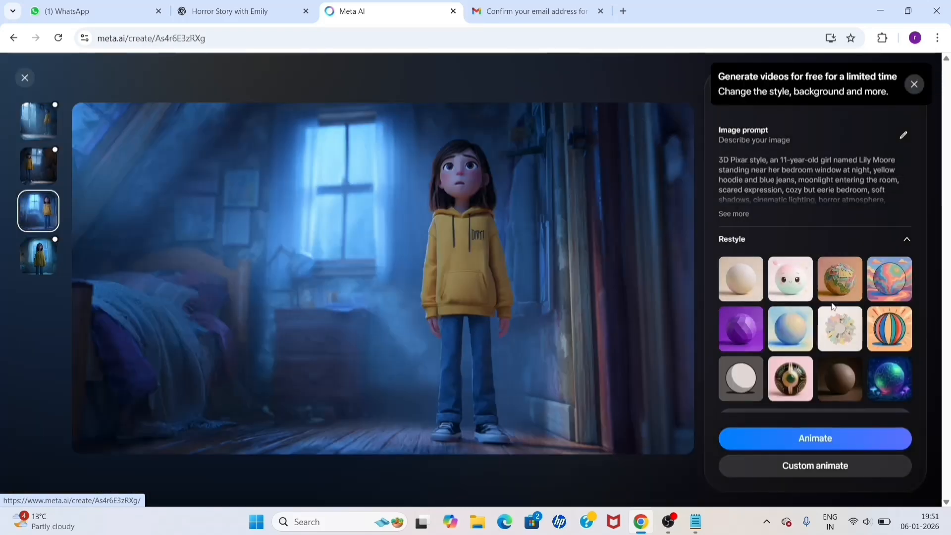
{"action": "left_click", "coordinate": [744, 281]}
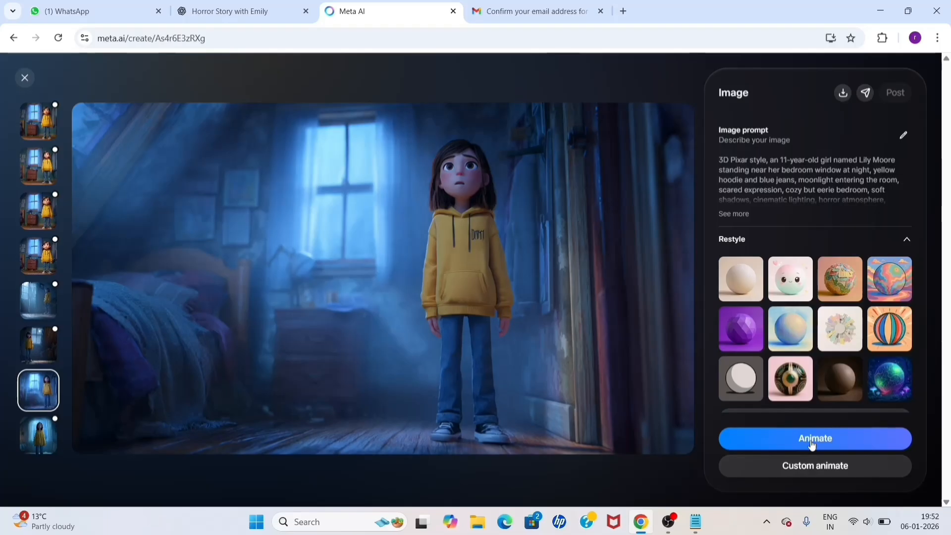
Open custom animation for the original bedroom image and copy the Scene 1 – Bedroom Intro animation prompt from ChatGPT
{"action": "left_click", "coordinate": [782, 463]}
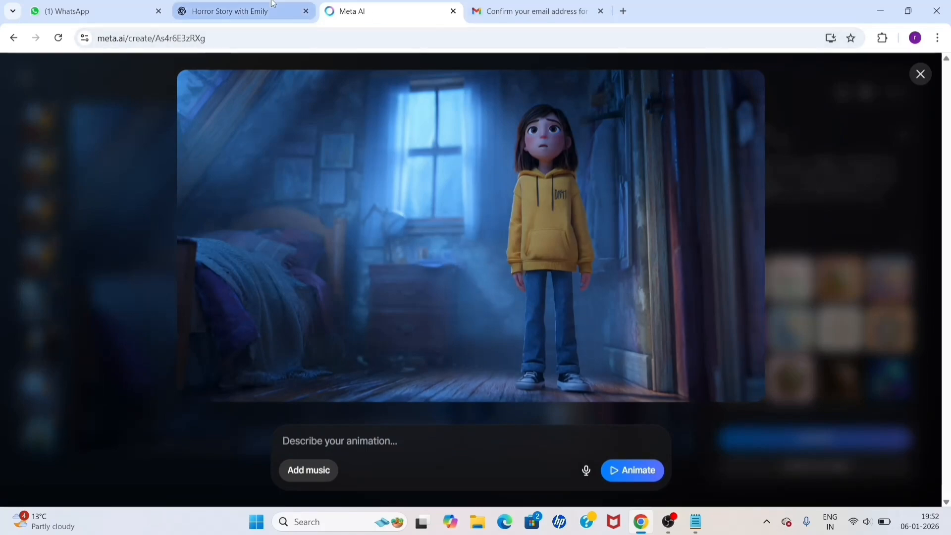
{"action": "left_click", "coordinate": [229, 11]}
{"action": "scroll", "coordinate": [942, 254], "scroll_direction": "down", "scroll_amount": 5}
{"action": "scroll", "coordinate": [941, 254], "scroll_direction": "down", "scroll_amount": 15}
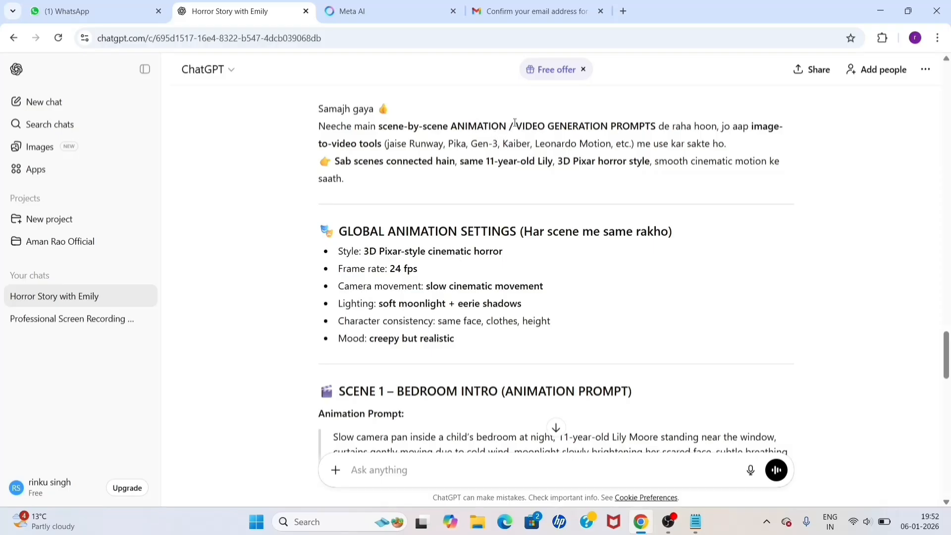
{"action": "scroll", "coordinate": [664, 353], "scroll_direction": "down", "scroll_amount": 4}
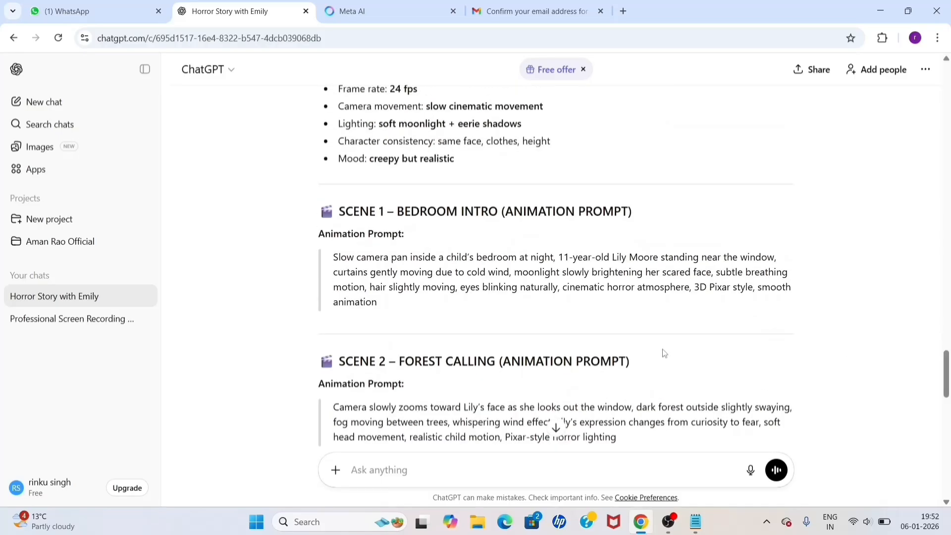
{"action": "left_click_drag", "start_coordinate": [333, 258], "coordinate": [400, 310]}
{"action": "key", "text": "ctrl+c"}
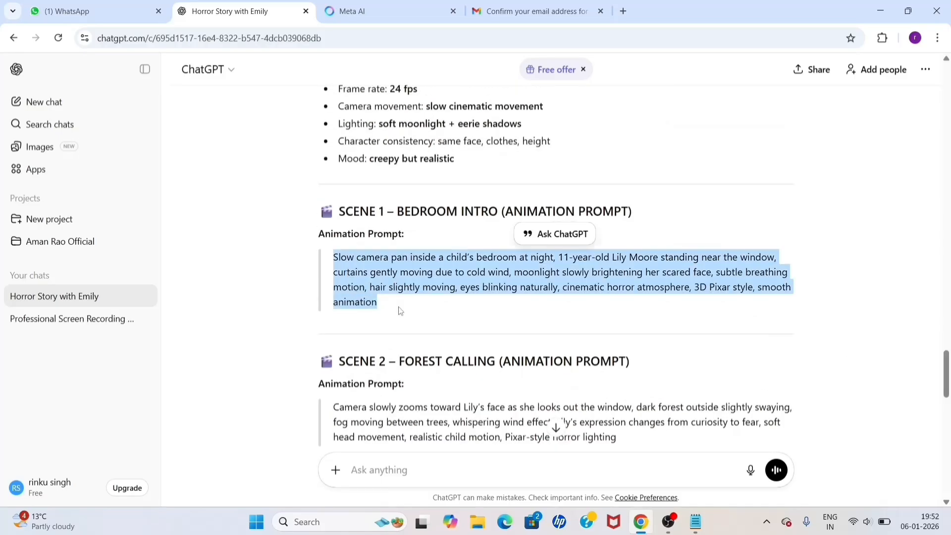
Paste the Scene 1 animation prompt into Meta AI's animation description and animate the bedroom image without added music
{"action": "left_click", "coordinate": [395, 12]}
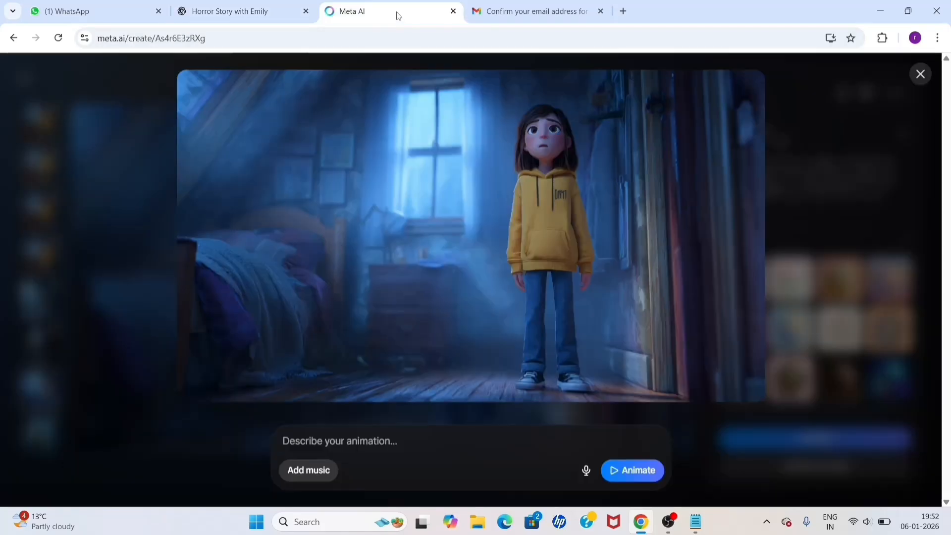
{"action": "left_click", "coordinate": [354, 441]}
{"action": "key", "text": "ctrl+v"}
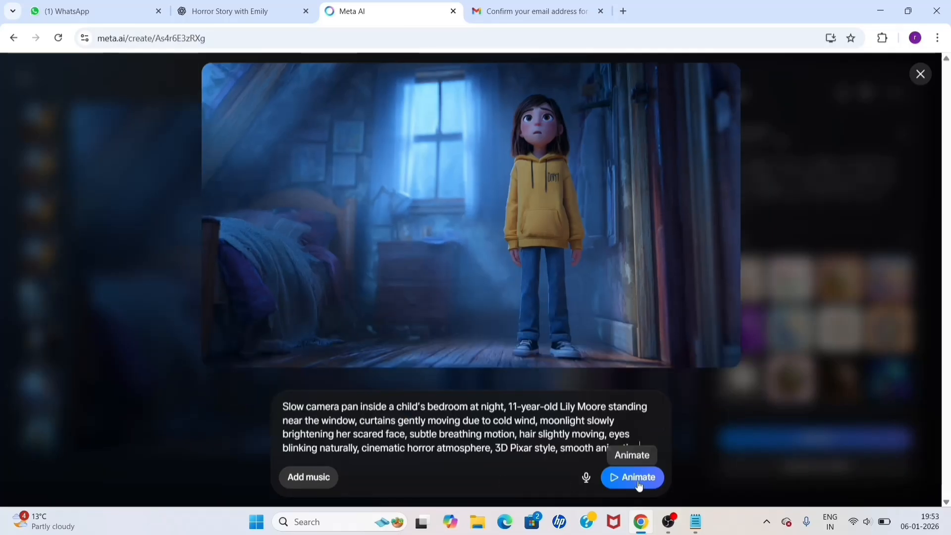
{"action": "left_click", "coordinate": [307, 478]}
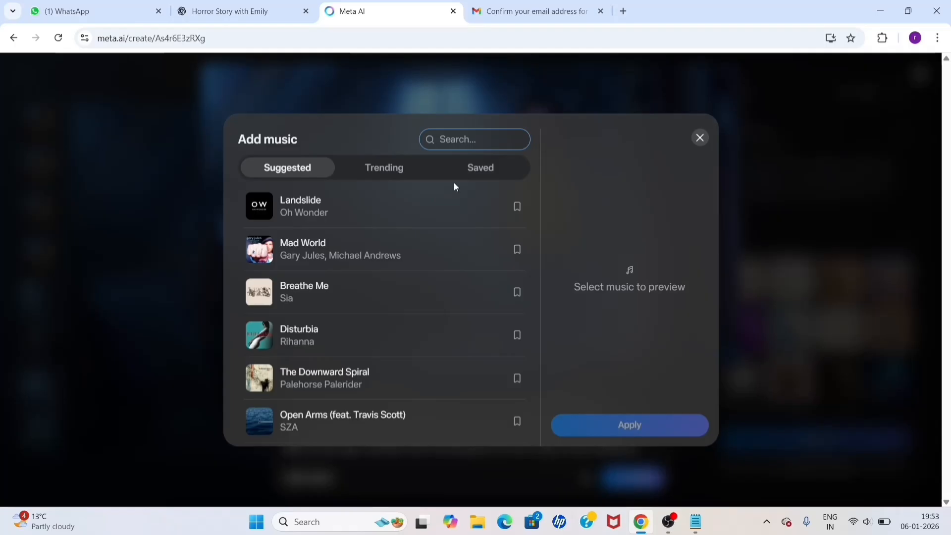
{"action": "left_click", "coordinate": [699, 138]}
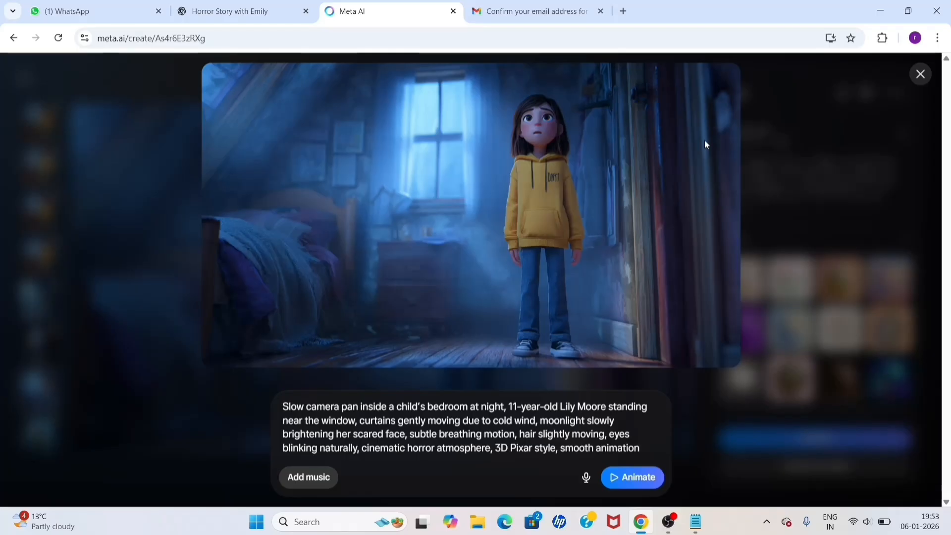
{"action": "left_click", "coordinate": [634, 479]}
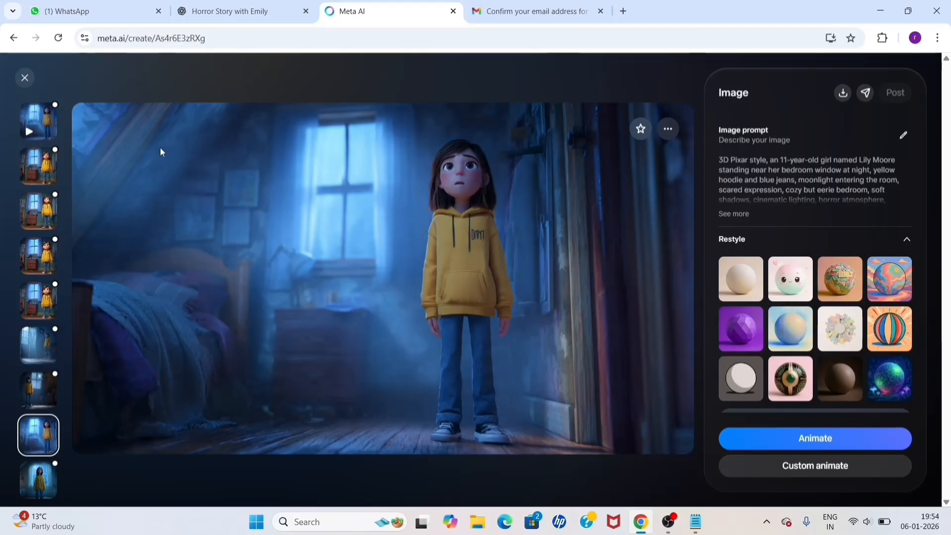
Preview and download the generated bedroom video, and open the downloaded MP4 in Media Player
{"action": "left_click", "coordinate": [35, 124]}
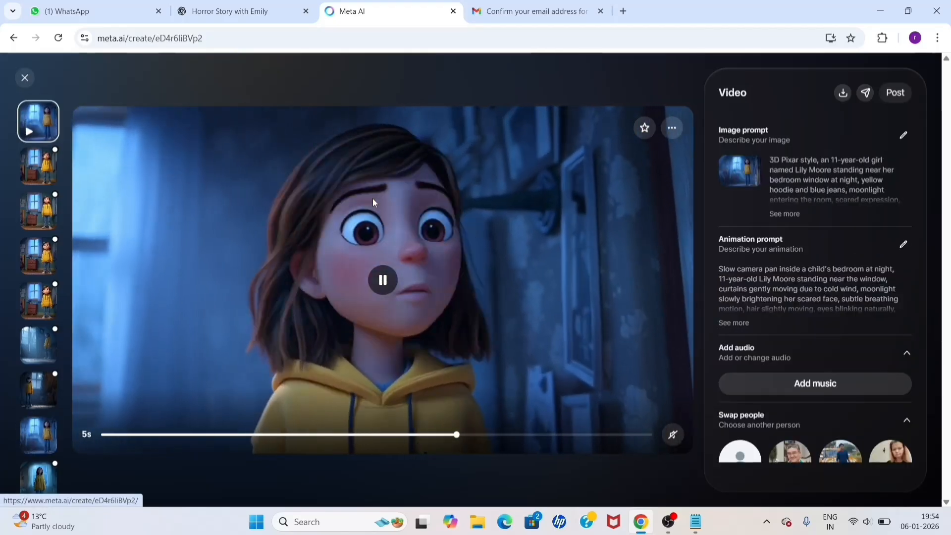
{"action": "left_click", "coordinate": [446, 307]}
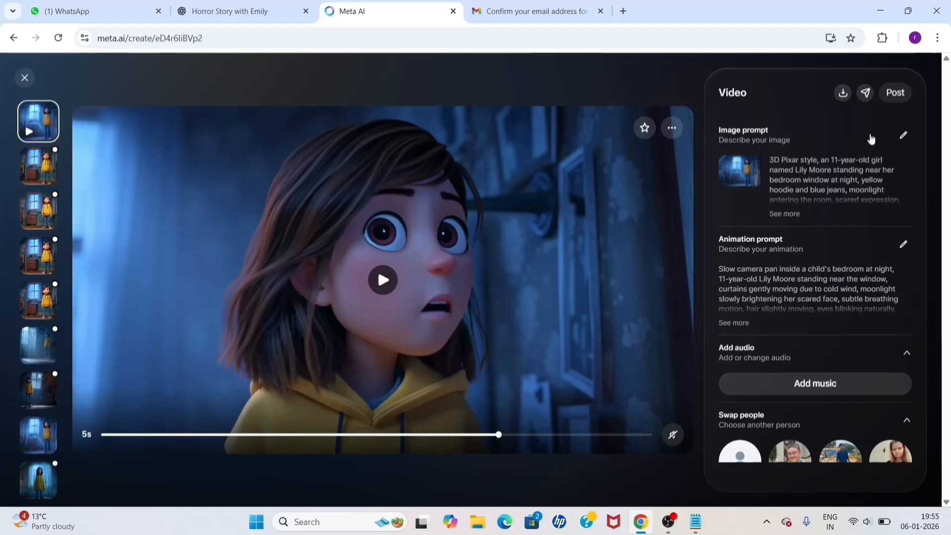
{"action": "left_click", "coordinate": [844, 94]}
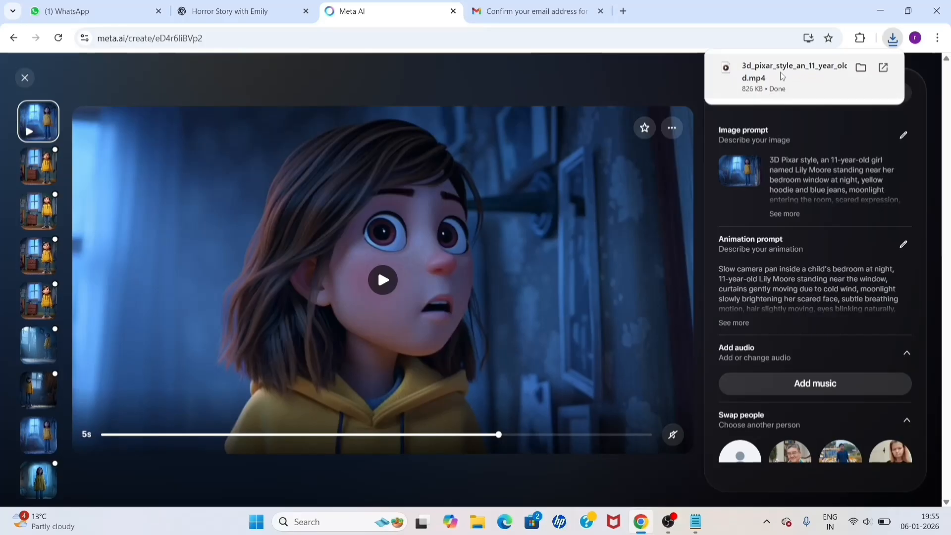
{"action": "left_click", "coordinate": [780, 72]}
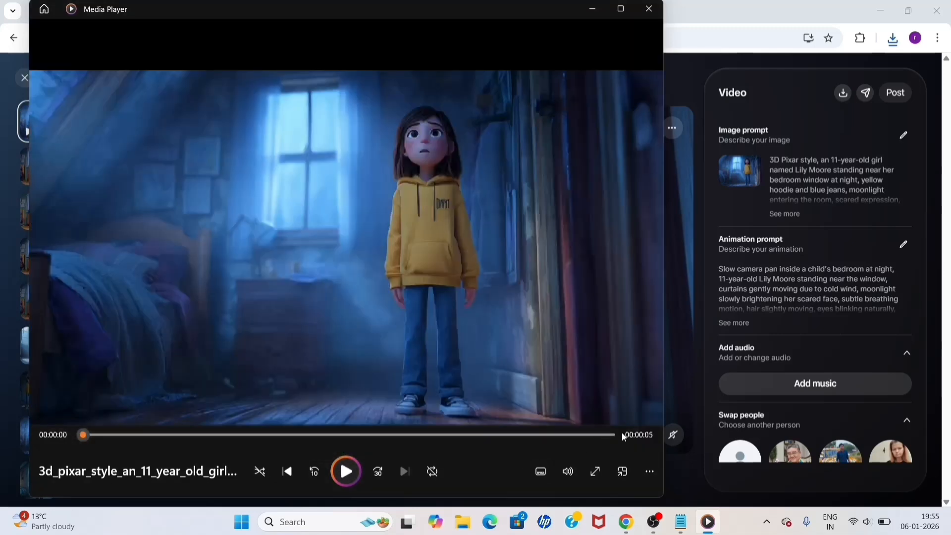
Jump to the last frame of the bedroom video in an enlarged Media Player, and download that frame's full close-up image from WhatsApp
{"action": "left_click", "coordinate": [613, 436]}
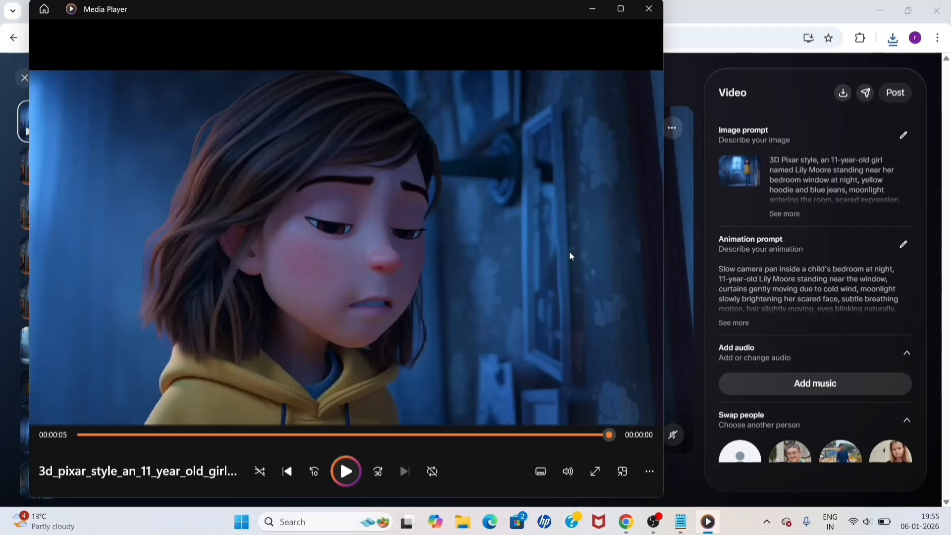
{"action": "left_click", "coordinate": [618, 14]}
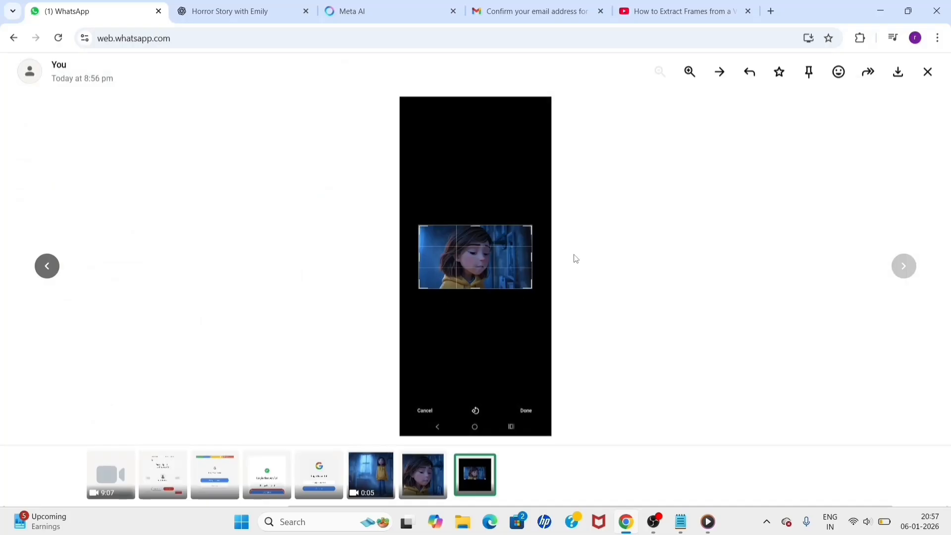
{"action": "left_click", "coordinate": [47, 270]}
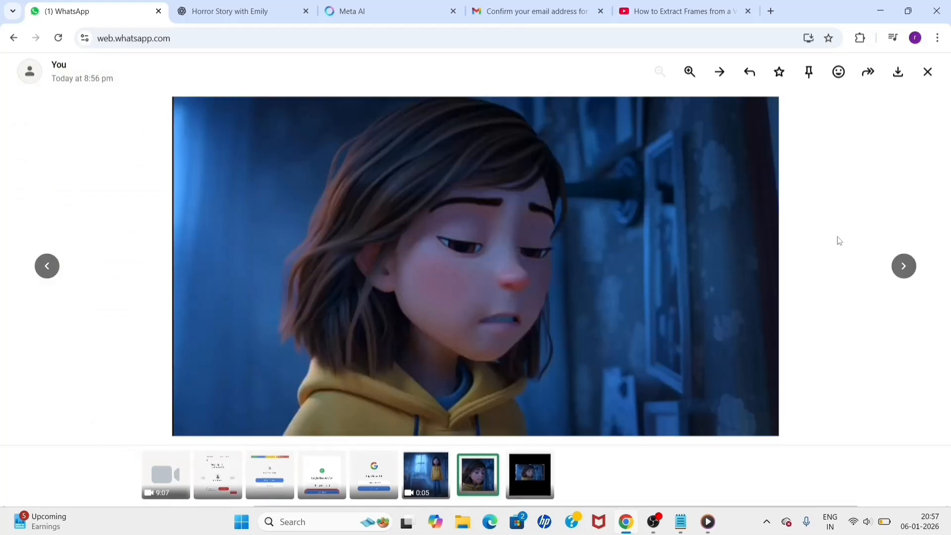
{"action": "left_click", "coordinate": [895, 73]}
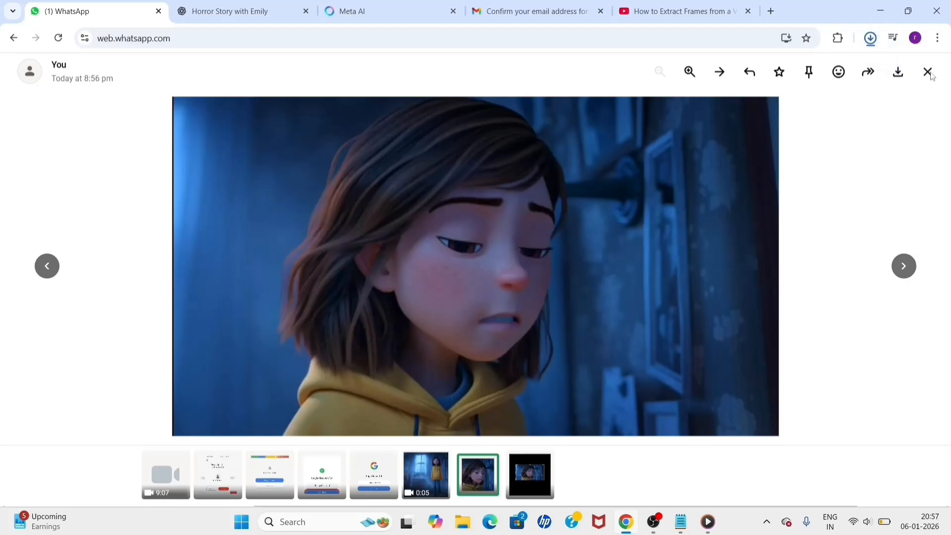
In Meta AI, upload WhatsApp Image 2026-01-06 at 8.48.46 PM from Downloads as the source and set the creation type to Video
{"action": "left_click", "coordinate": [347, 14]}
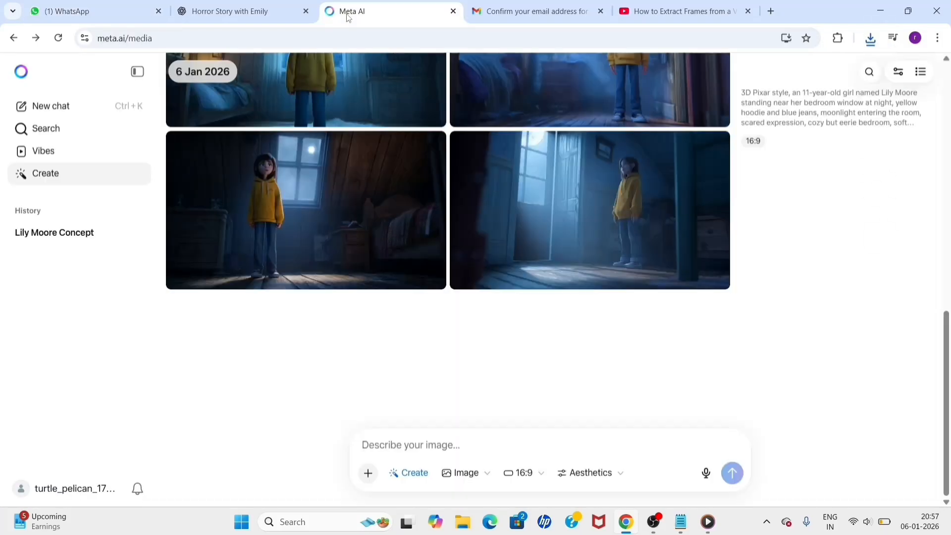
{"action": "left_click", "coordinate": [466, 473]}
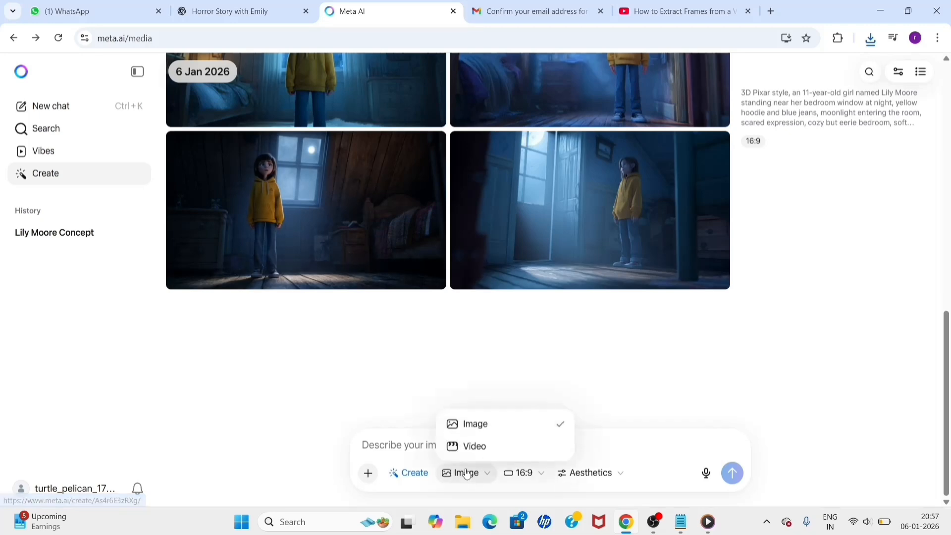
{"action": "left_click", "coordinate": [477, 424]}
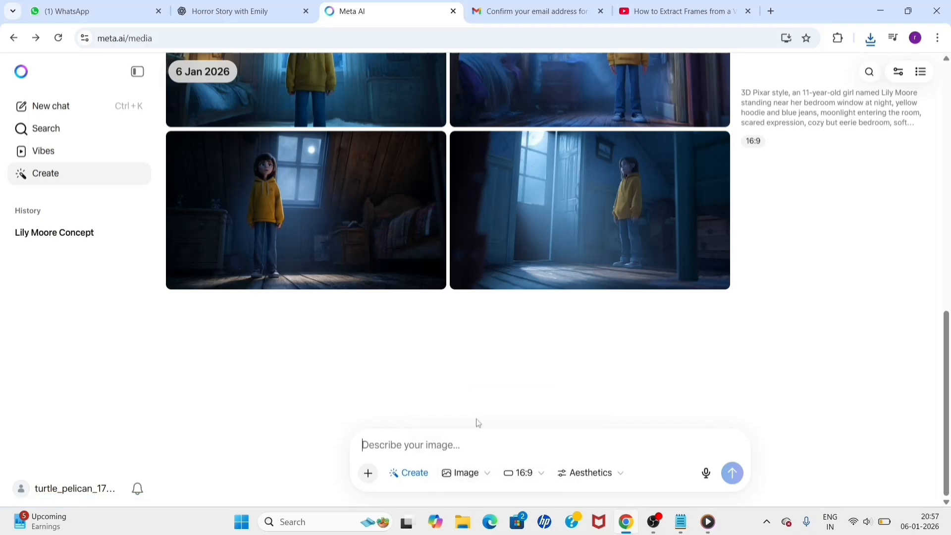
{"action": "left_click", "coordinate": [367, 473]}
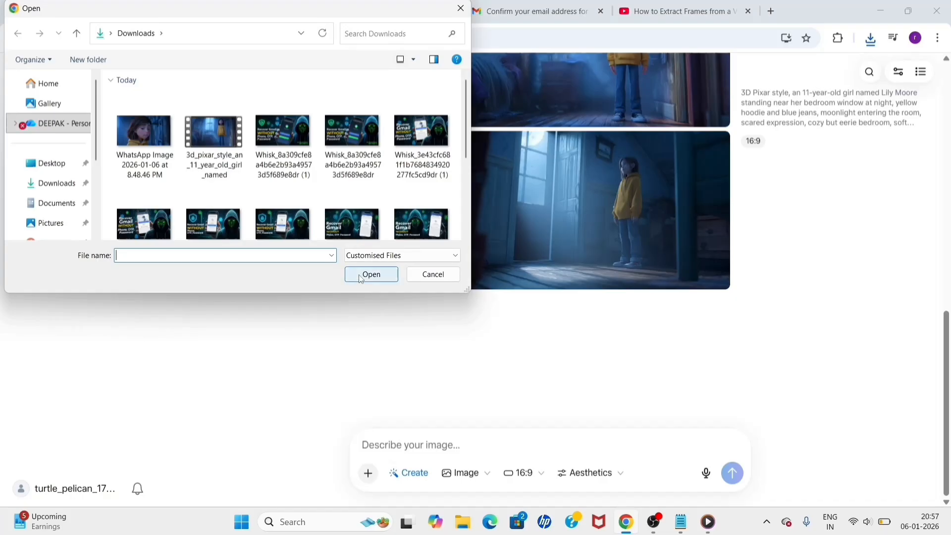
{"action": "left_click", "coordinate": [228, 147]}
{"action": "left_click", "coordinate": [167, 148]}
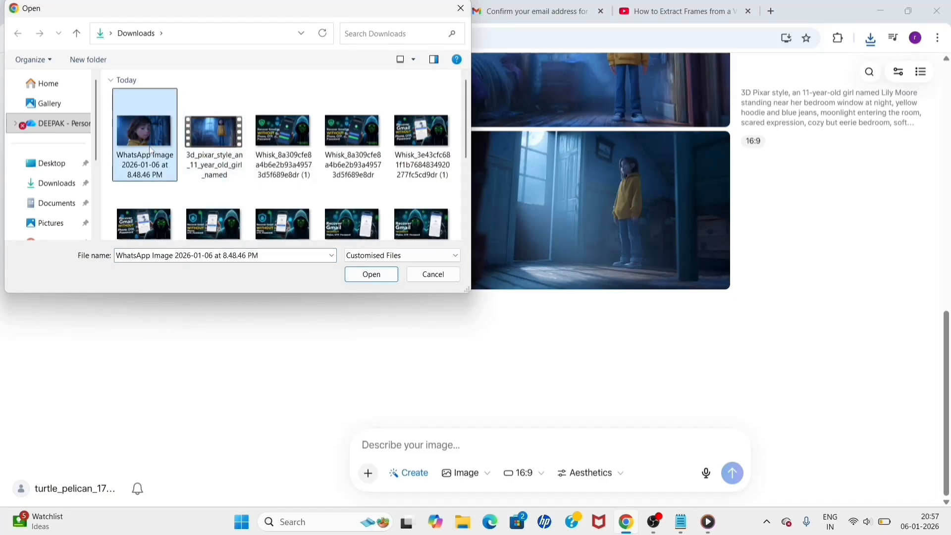
{"action": "left_click", "coordinate": [357, 274]}
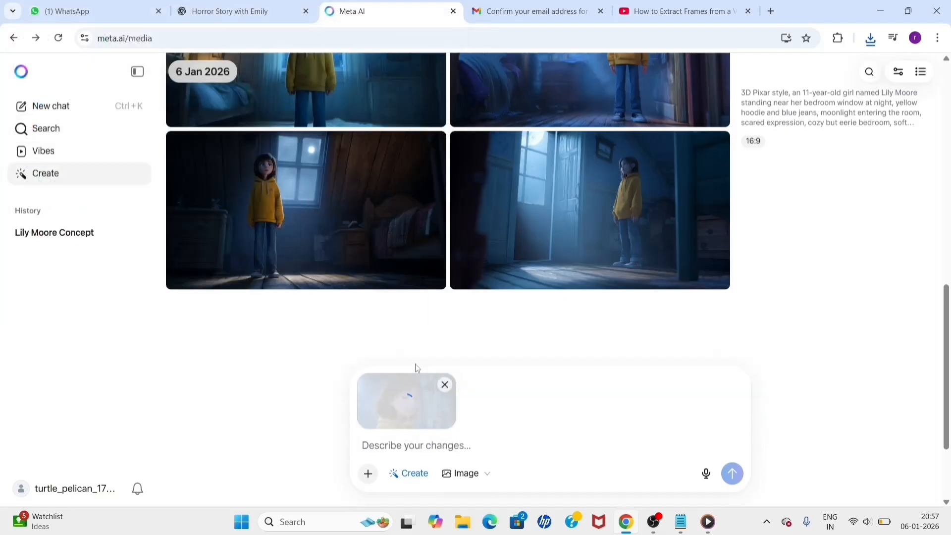
{"action": "left_click", "coordinate": [483, 475]}
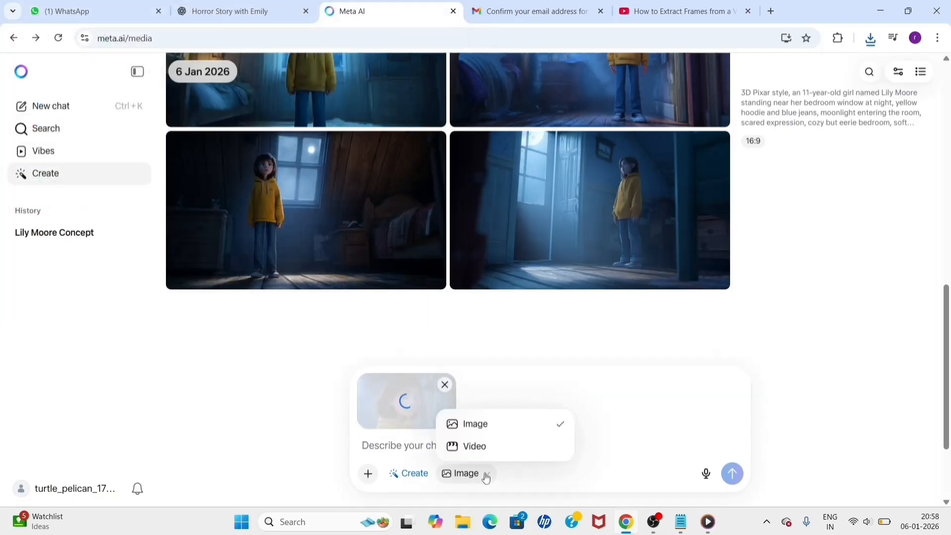
{"action": "left_click", "coordinate": [470, 447]}
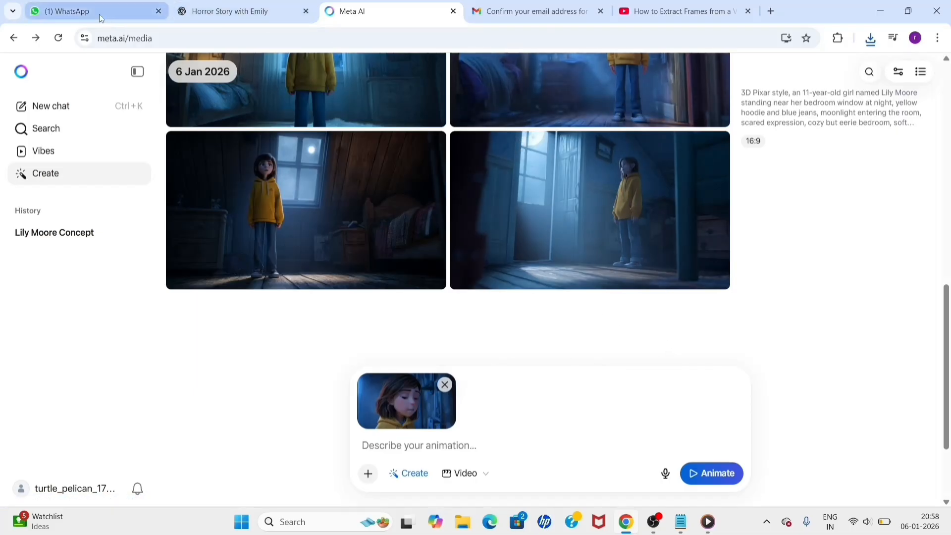
Copy the Scene 2 – Forest Calling animation prompt from the ChatGPT conversation
{"action": "left_click", "coordinate": [222, 20]}
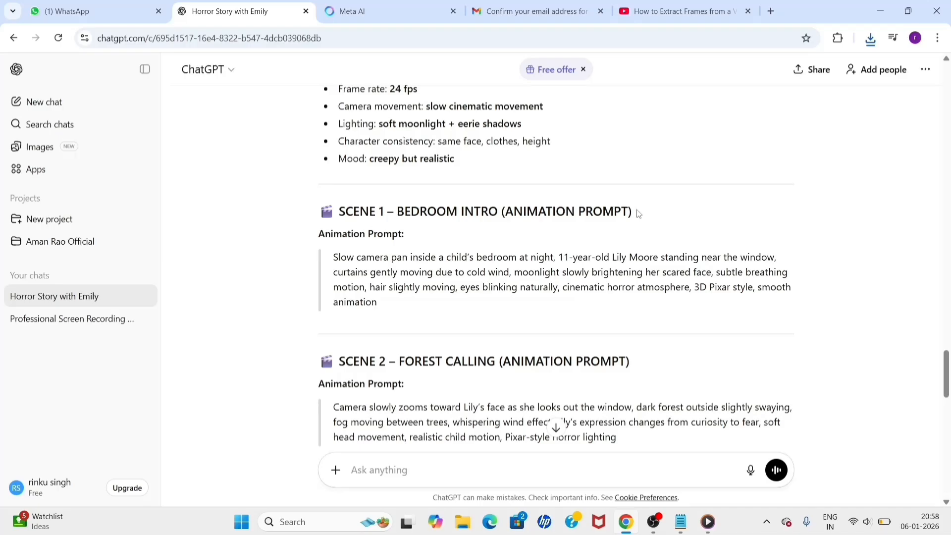
{"action": "left_click_drag", "start_coordinate": [639, 214], "coordinate": [507, 214]}
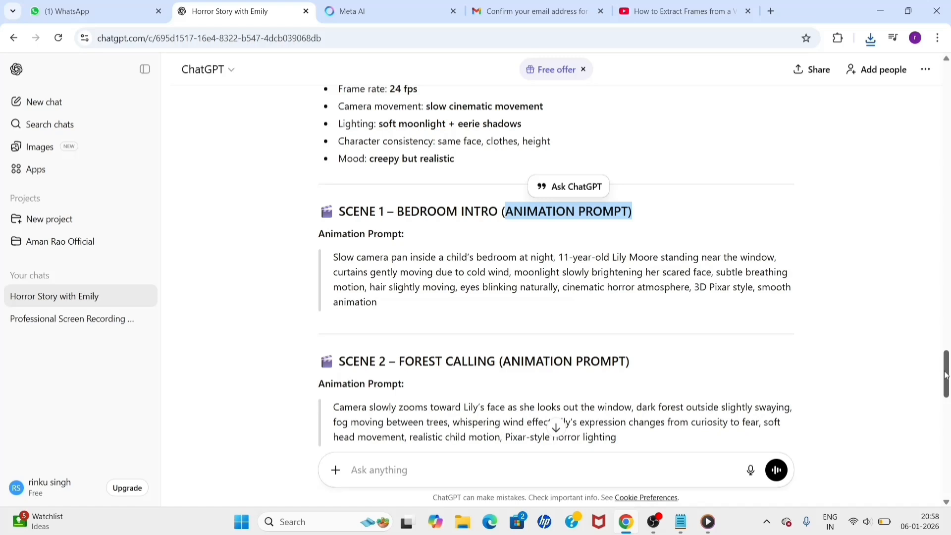
{"action": "mouse_move", "coordinate": [946, 374]}
{"action": "left_mouse_down"}
{"action": "mouse_move", "coordinate": [947, 404]}
{"action": "mouse_move", "coordinate": [946, 386]}
{"action": "left_mouse_up"}
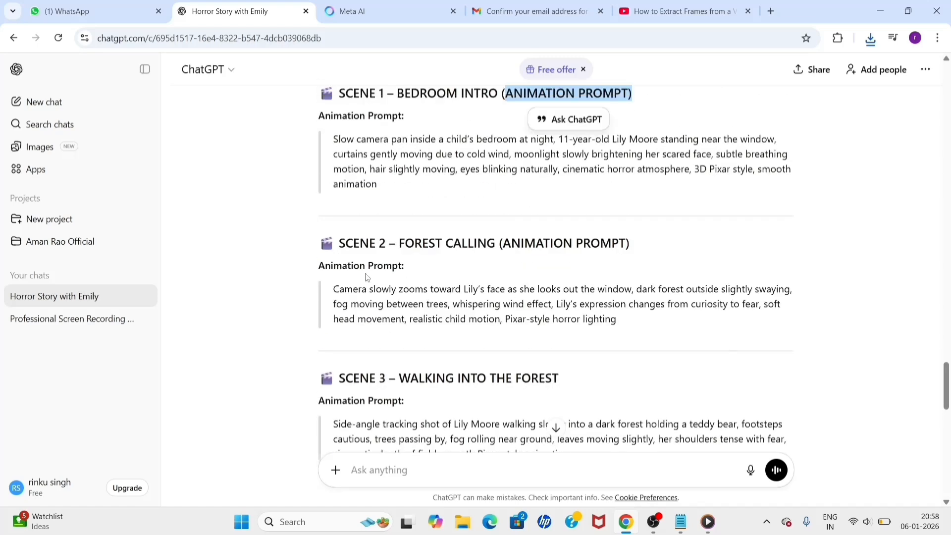
{"action": "left_click_drag", "start_coordinate": [334, 289], "coordinate": [643, 338]}
{"action": "key", "text": "ctrl+c"}
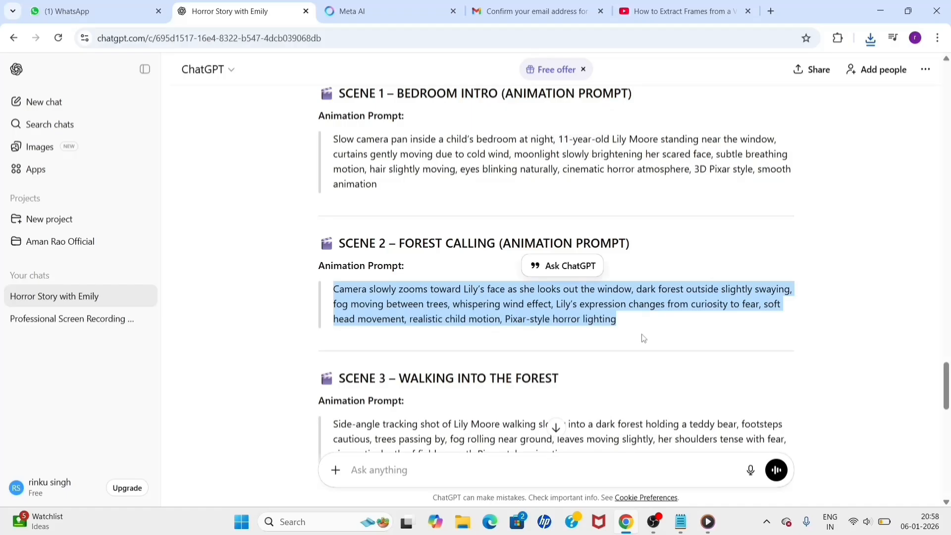
{"action": "left_click", "coordinate": [643, 337]}
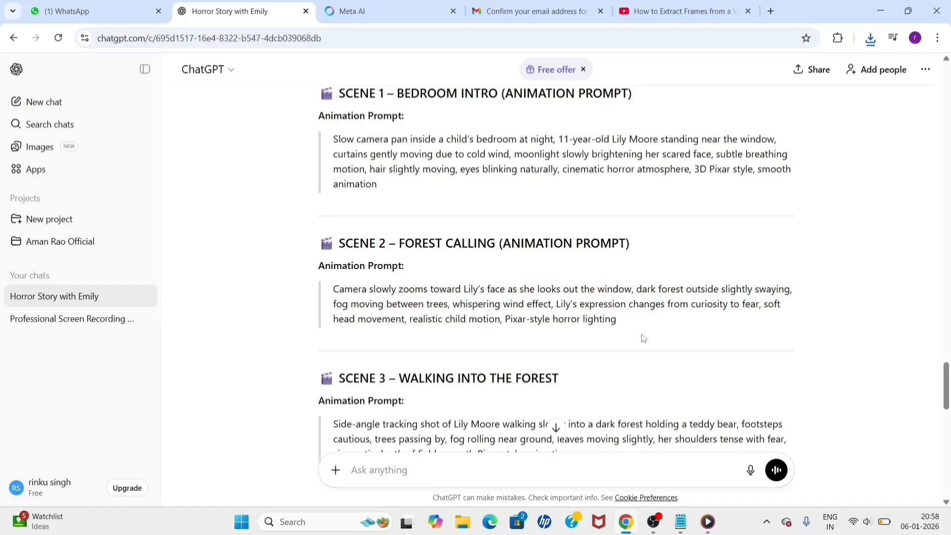
Paste the Scene 2 prompt into Meta AI's animation description and animate the uploaded close-up of the girl
{"action": "left_click_drag", "start_coordinate": [392, 11], "coordinate": [630, 7]}
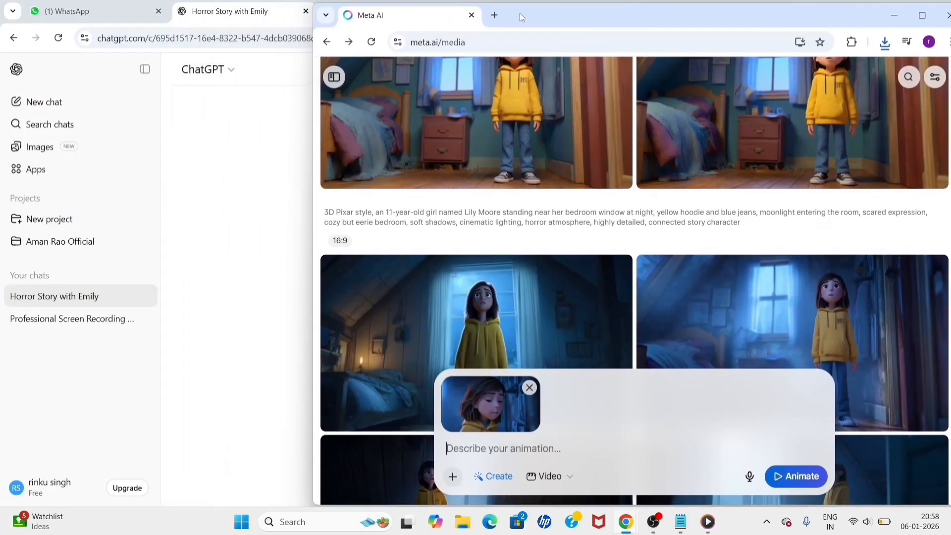
{"action": "left_click_drag", "start_coordinate": [417, 19], "coordinate": [380, 23]}
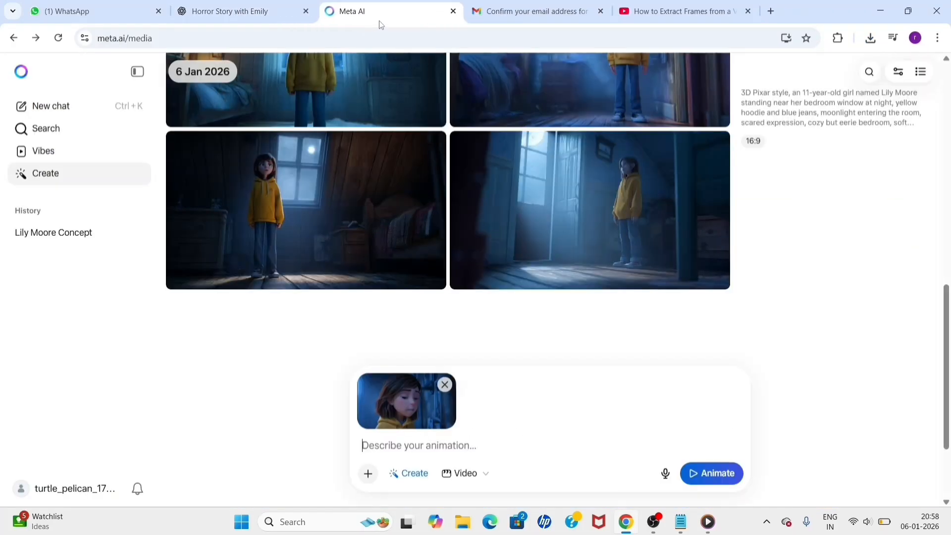
{"action": "left_click", "coordinate": [410, 453]}
{"action": "key", "text": "ctrl+v"}
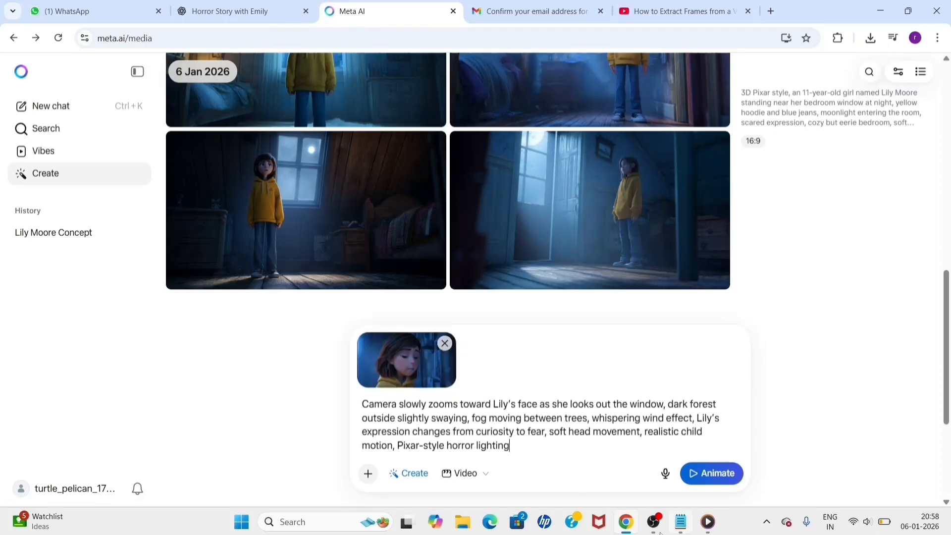
{"action": "left_click", "coordinate": [712, 473]}
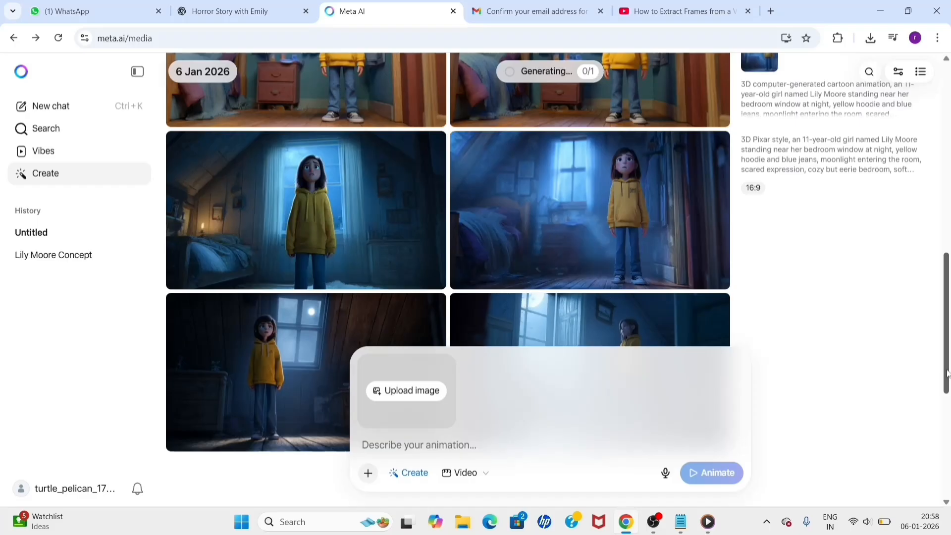
Open the newly generated close-up video in the Meta AI media gallery, download it and preview its playback
{"action": "left_click_drag", "start_coordinate": [947, 374], "coordinate": [948, 440]}
{"action": "left_click_drag", "start_coordinate": [948, 302], "coordinate": [948, 133]}
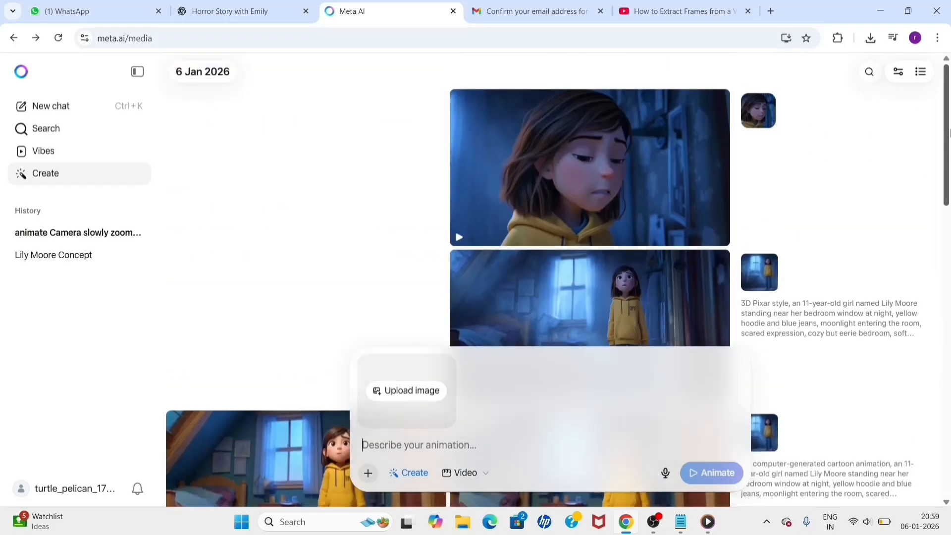
{"action": "left_click", "coordinate": [602, 159]}
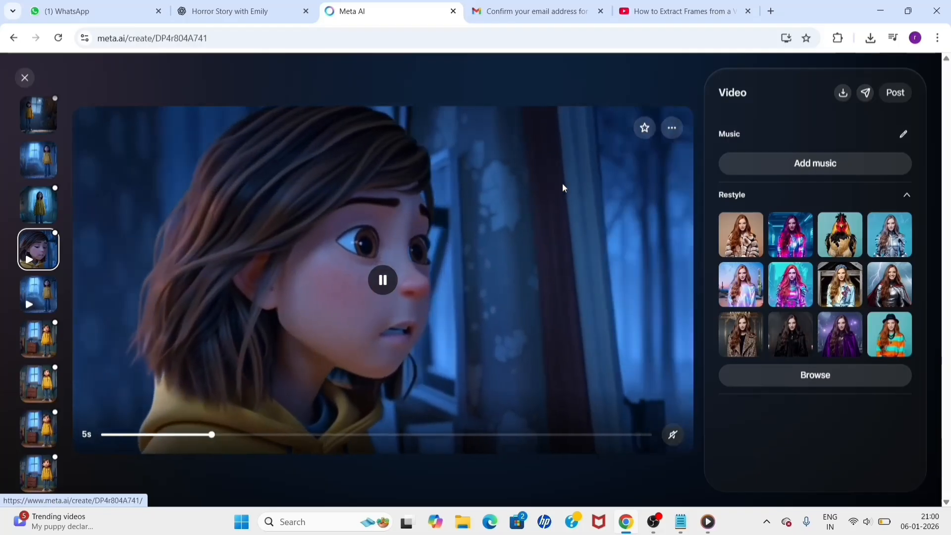
{"action": "left_click", "coordinate": [842, 94]}
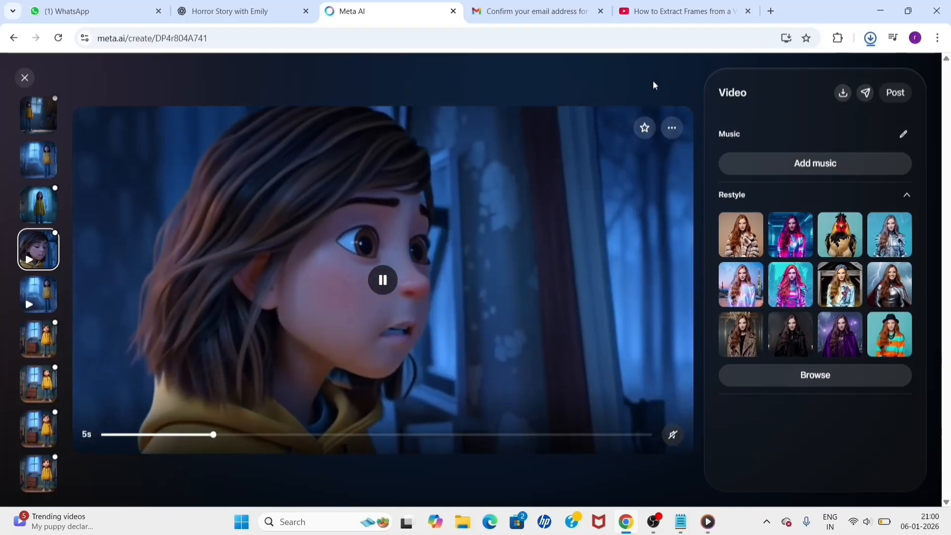
{"action": "left_click", "coordinate": [388, 281]}
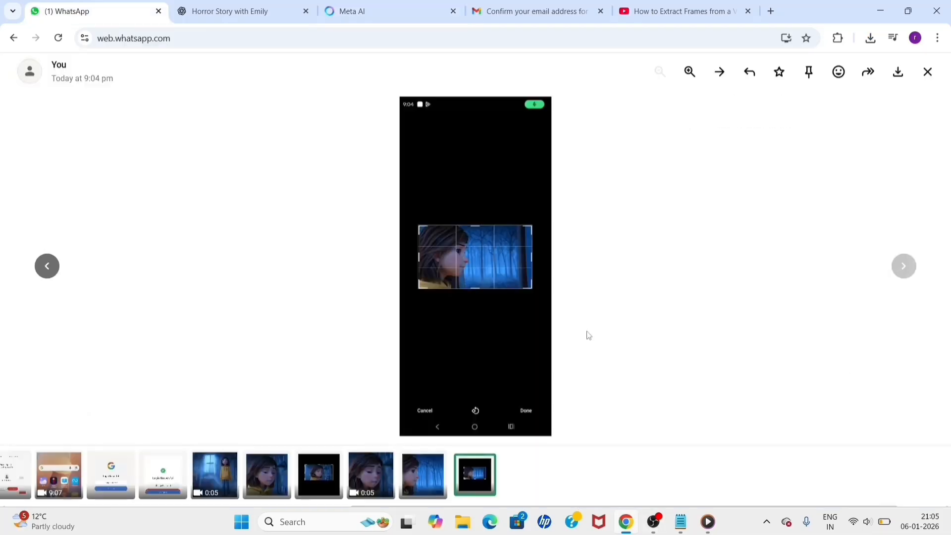
Download the full frame of the girl looking at the forest from WhatsApp, and close the open video in Meta AI
{"action": "left_click", "coordinate": [46, 267]}
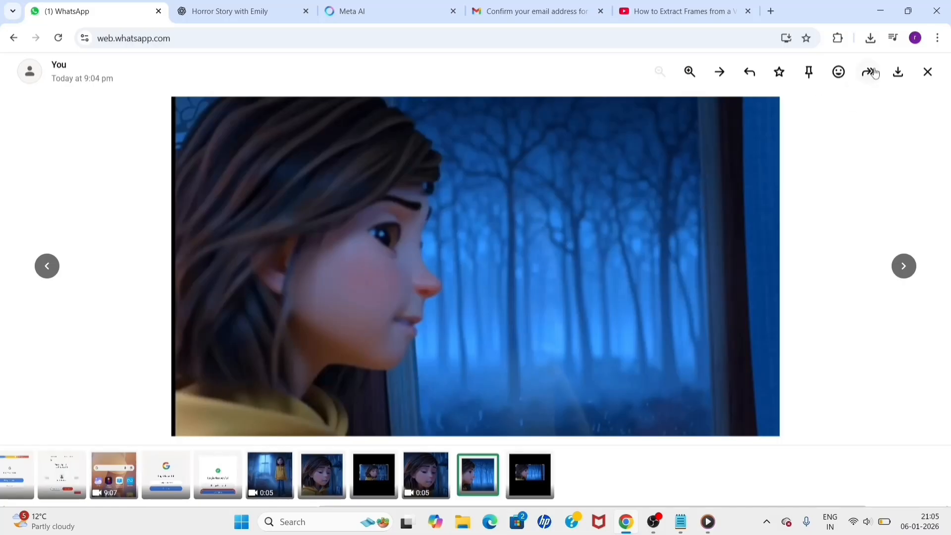
{"action": "left_click", "coordinate": [897, 73]}
{"action": "left_click", "coordinate": [356, 11]}
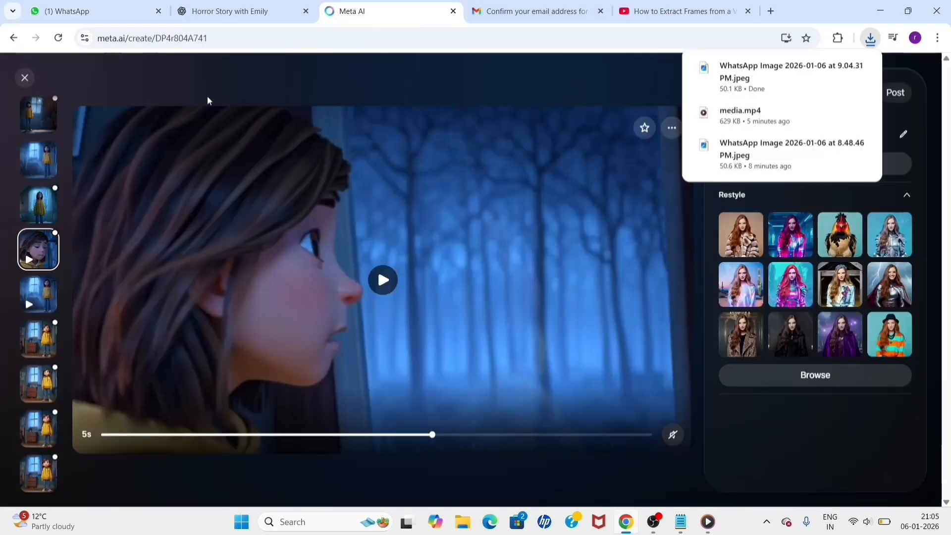
{"action": "left_click", "coordinate": [24, 78]}
Copy the Scene 3 – Walking Into the Forest animation prompt from the ChatGPT conversation
{"action": "left_click", "coordinate": [238, 11]}
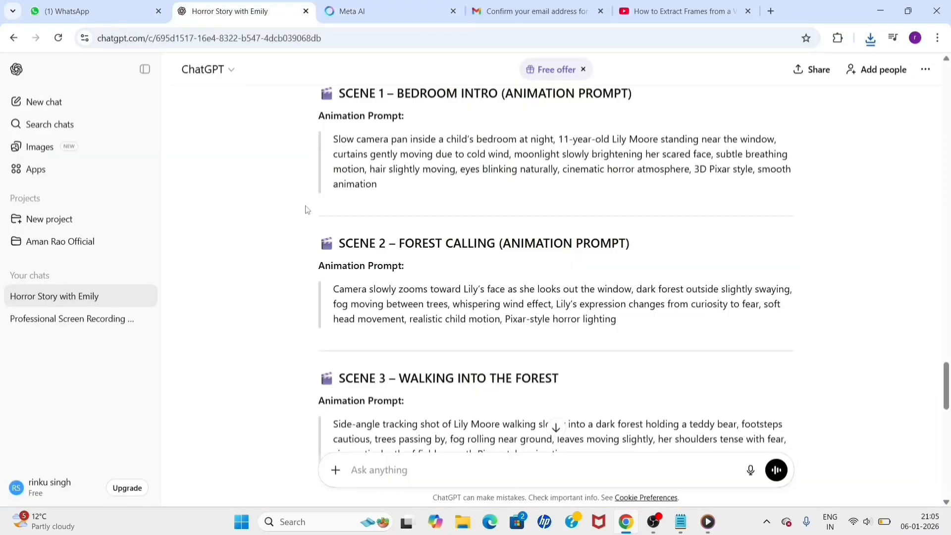
{"action": "scroll", "coordinate": [667, 328], "scroll_direction": "down", "scroll_amount": 3}
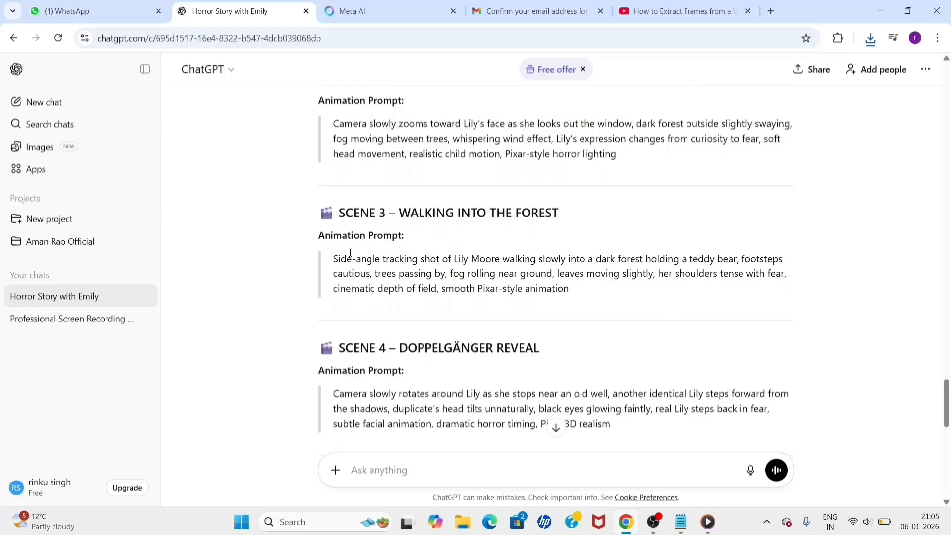
{"action": "mouse_move", "coordinate": [947, 403]}
{"action": "left_mouse_down"}
{"action": "mouse_move", "coordinate": [948, 383]}
{"action": "mouse_move", "coordinate": [949, 399]}
{"action": "left_mouse_up"}
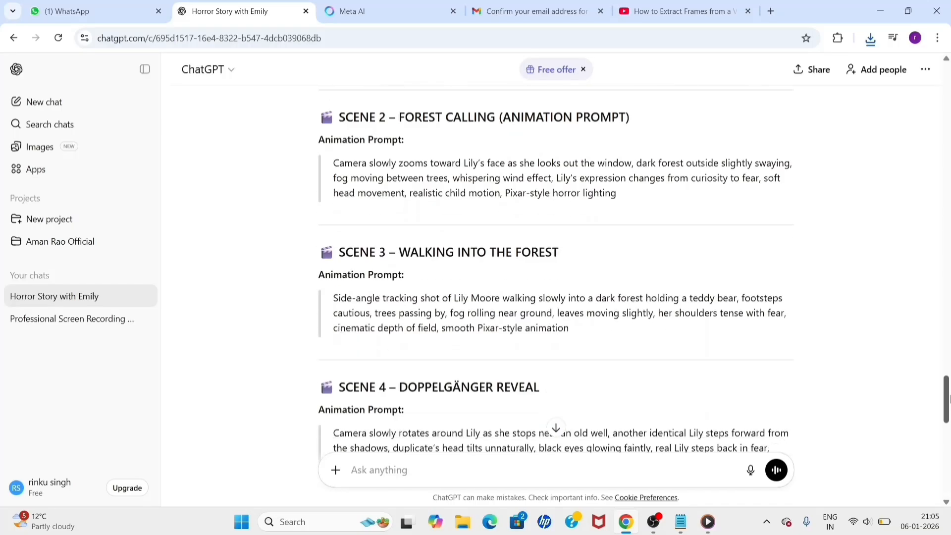
{"action": "left_click_drag", "start_coordinate": [333, 298], "coordinate": [579, 346]}
{"action": "key", "text": "ctrl+c"}
{"action": "left_click", "coordinate": [582, 347]}
Upload WhatsApp Image 2026-01-06 at 9.04.31 PM to Meta AI, paste the Scene 3 prompt as its description and animate it
{"action": "left_click", "coordinate": [391, 11]}
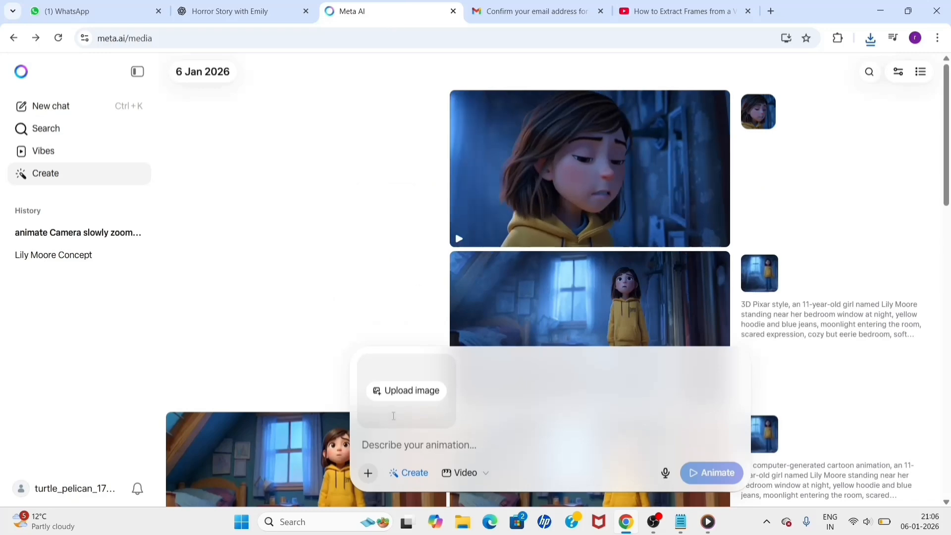
{"action": "left_click", "coordinate": [393, 396]}
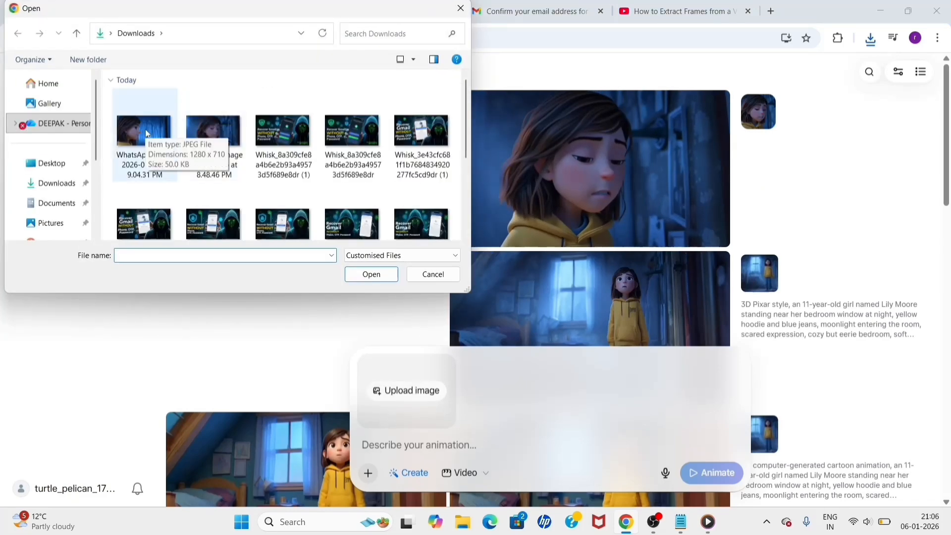
{"action": "left_click", "coordinate": [143, 148]}
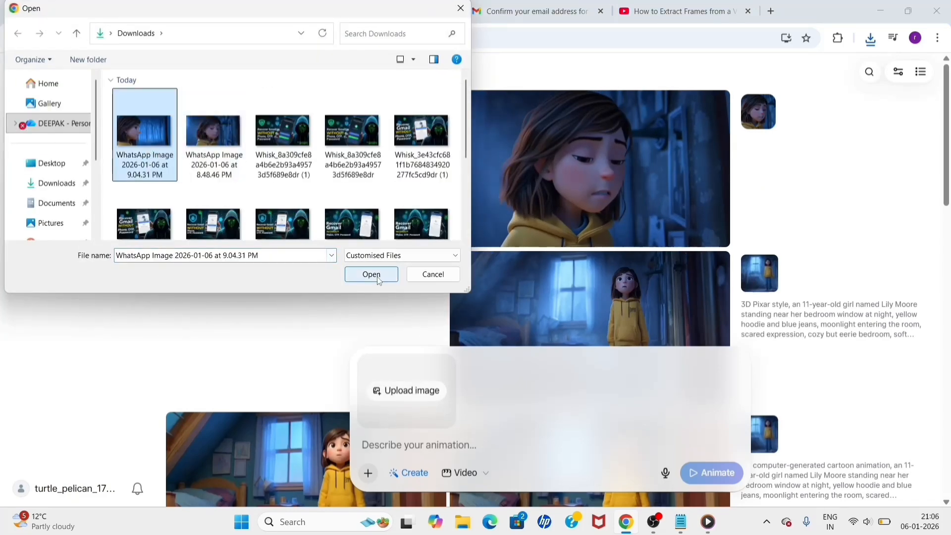
{"action": "left_click", "coordinate": [371, 275]}
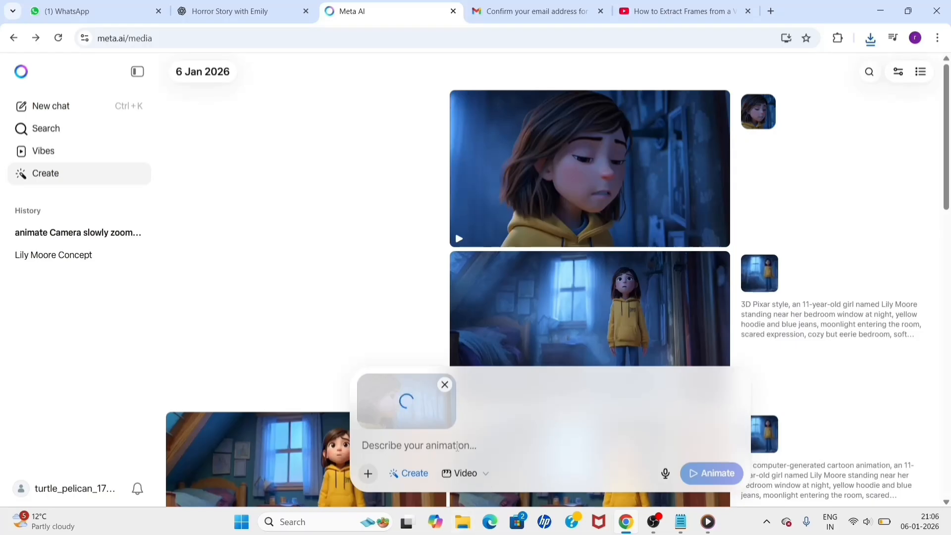
{"action": "key", "text": "ctrl+v"}
{"action": "left_click", "coordinate": [709, 473]}
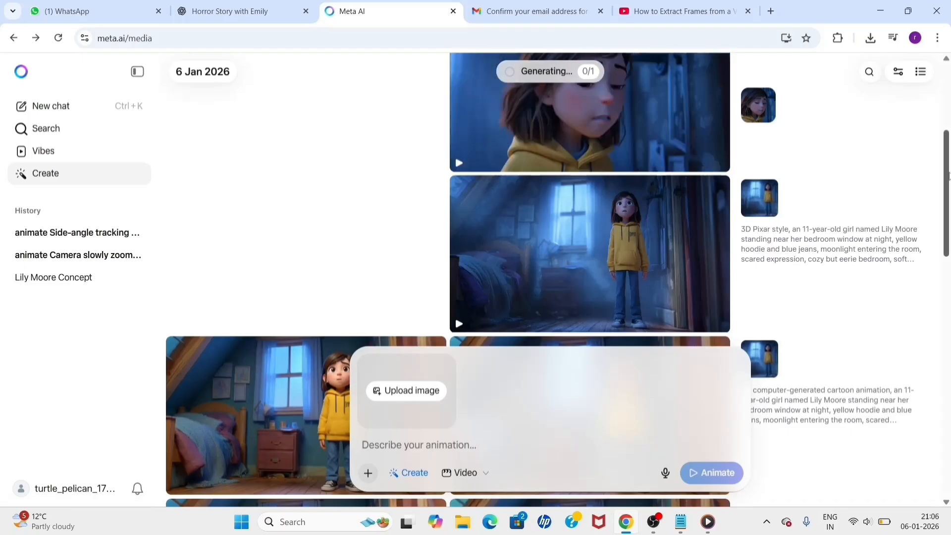
Open the newly generated video of the girl looking at the forest from the media gallery, view it and close it
{"action": "left_click_drag", "start_coordinate": [947, 171], "coordinate": [950, 89]}
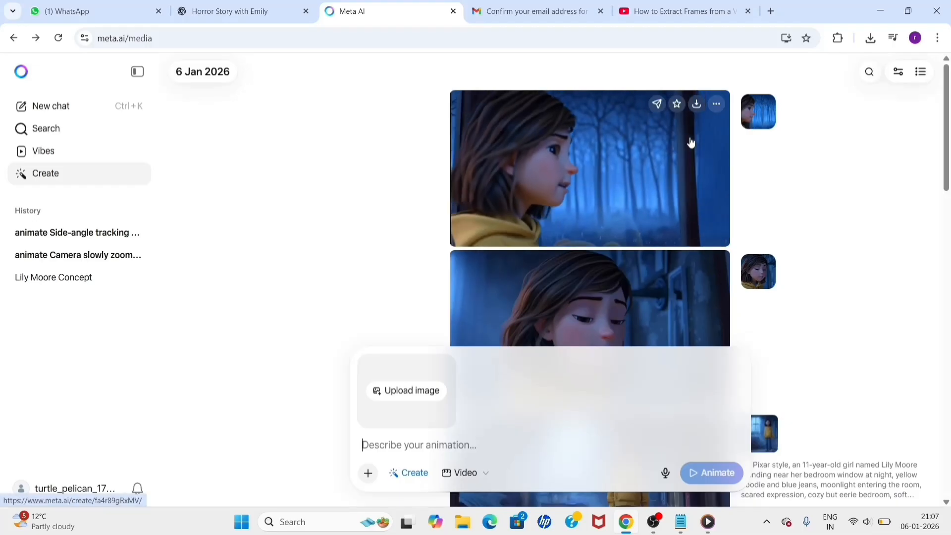
{"action": "left_click", "coordinate": [567, 167]}
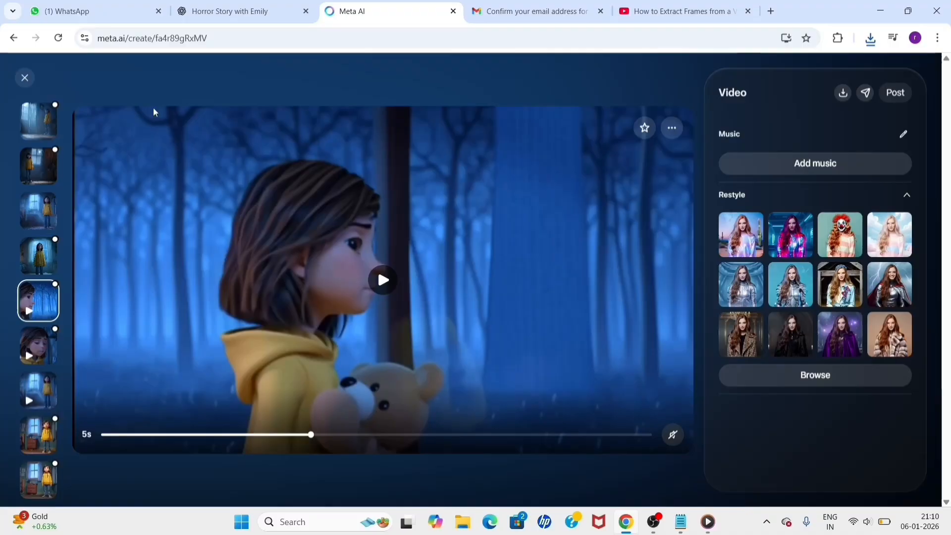
{"action": "left_click", "coordinate": [25, 78]}
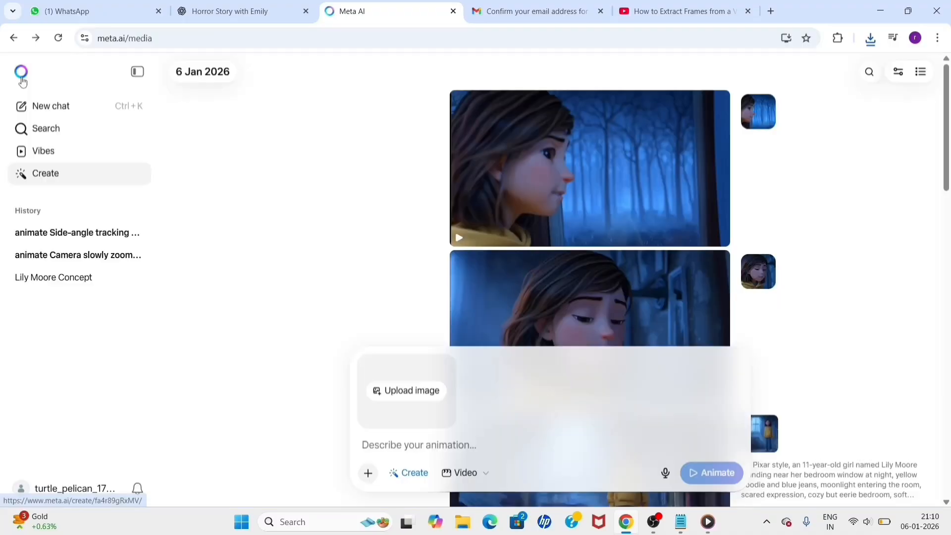
Upload WhatsApp Image 2026-01-06 at 9.10.09 PM as the source image for the next animation
{"action": "left_click", "coordinate": [392, 392]}
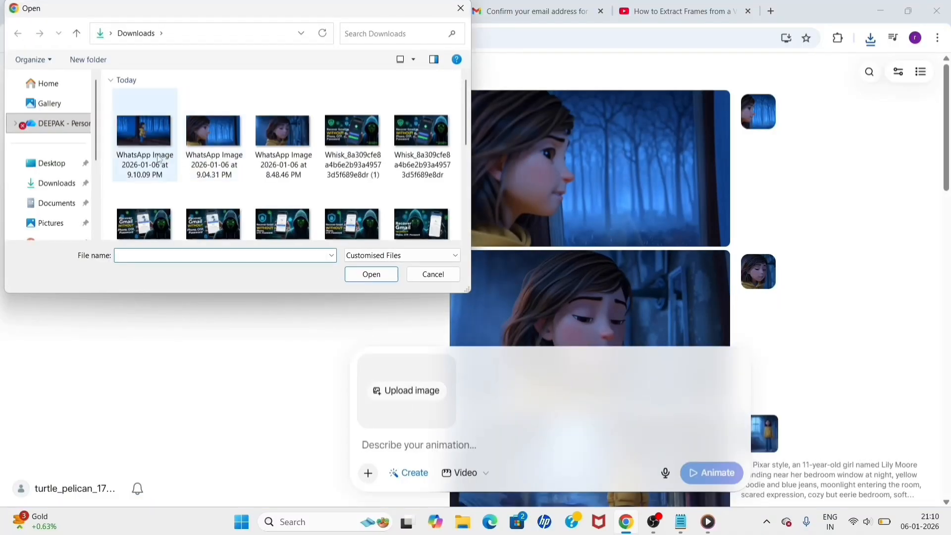
{"action": "left_click", "coordinate": [155, 159]}
{"action": "left_click", "coordinate": [373, 274]}
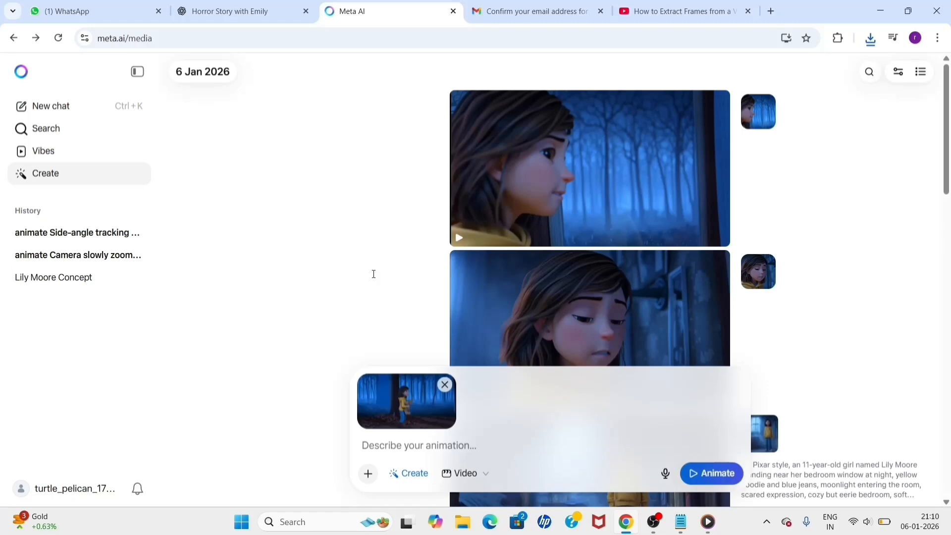
Copy the Scene 4 – Doppelgänger Reveal animation prompt from the ChatGPT conversation
{"action": "left_click", "coordinate": [261, 10]}
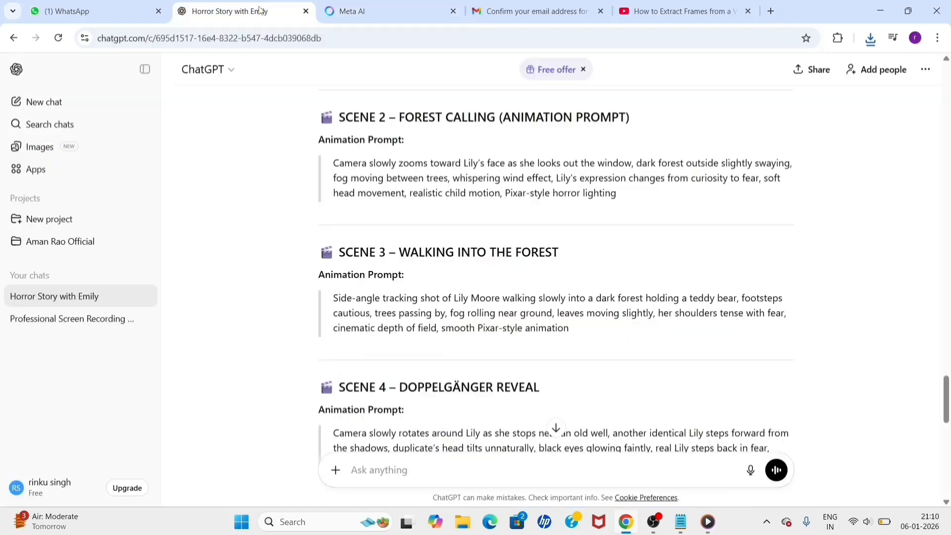
{"action": "mouse_move", "coordinate": [946, 402]}
{"action": "left_mouse_down"}
{"action": "mouse_move", "coordinate": [946, 441]}
{"action": "mouse_move", "coordinate": [946, 386]}
{"action": "mouse_move", "coordinate": [947, 404]}
{"action": "left_mouse_up"}
{"action": "scroll", "coordinate": [712, 357], "scroll_direction": "down", "scroll_amount": 5}
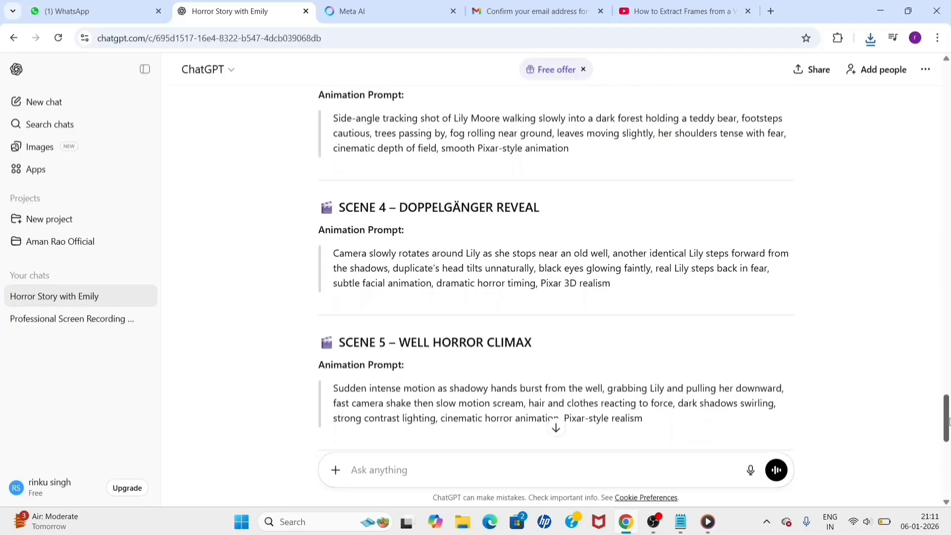
{"action": "left_click_drag", "start_coordinate": [335, 185], "coordinate": [622, 229]}
{"action": "key", "text": "ctrl+c"}
{"action": "left_click", "coordinate": [624, 229]}
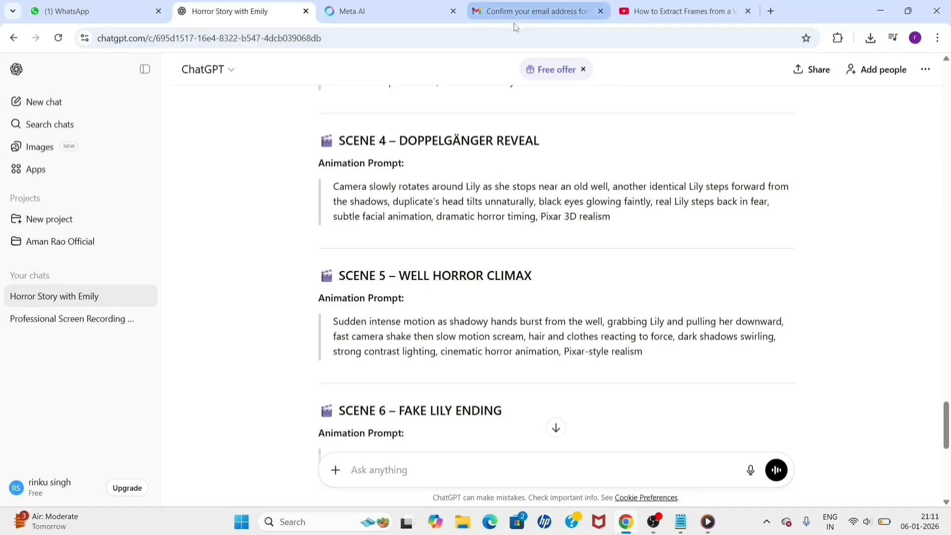
Paste the Scene 4 prompt as the animation description in Meta AI and animate the uploaded image
{"action": "left_click", "coordinate": [377, 11]}
{"action": "key", "text": "ctrl+v"}
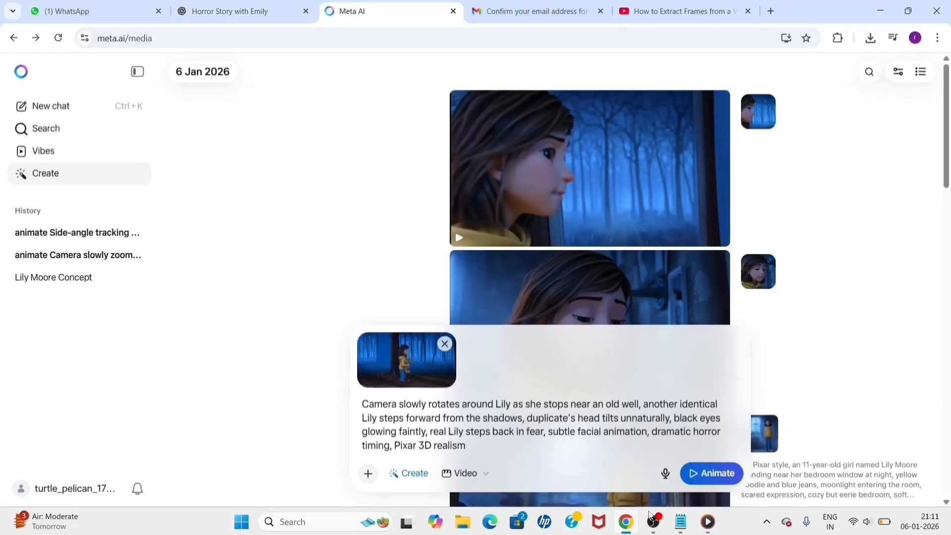
{"action": "left_click", "coordinate": [708, 474]}
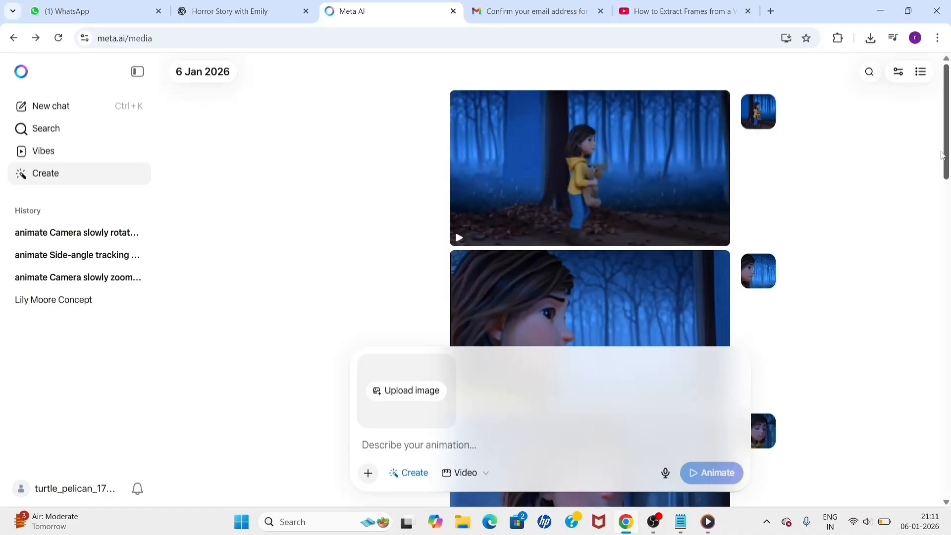
Open the newly generated Scene 4 video in the gallery, and close it after returning from WhatsApp to Meta AI
{"action": "left_click", "coordinate": [588, 177]}
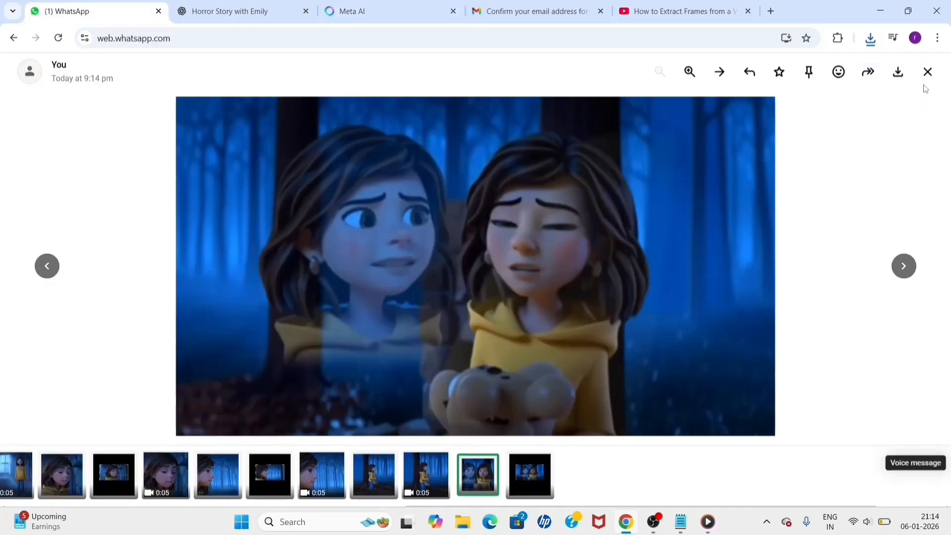
{"action": "left_click", "coordinate": [382, 12]}
{"action": "left_click", "coordinate": [25, 78]}
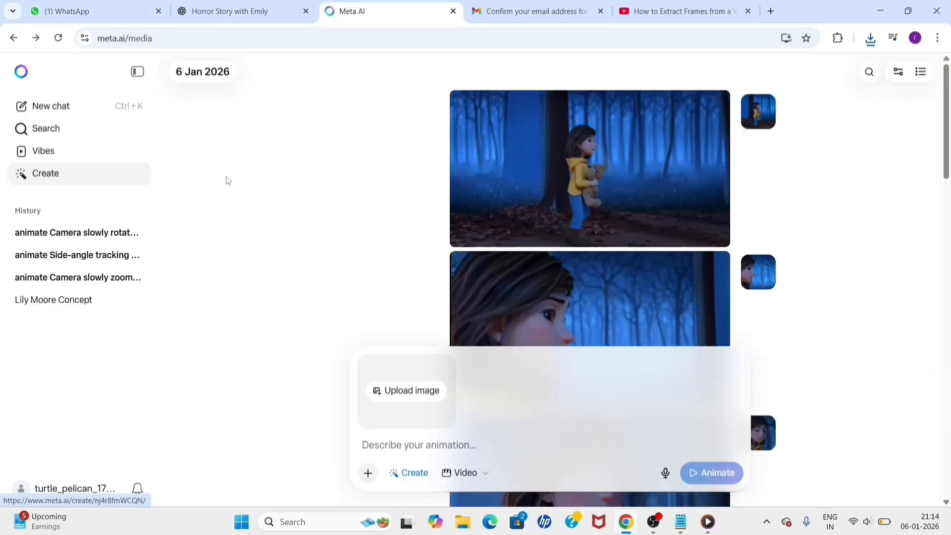
Upload WhatsApp Image 2026-01-06 at 9.14.16 PM (1) to Meta AI as the source image for the next animation
{"action": "scroll", "coordinate": [589, 208], "scroll_direction": "down", "scroll_amount": 4}
{"action": "mouse_move", "coordinate": [949, 212]}
{"action": "left_mouse_down"}
{"action": "mouse_move", "coordinate": [949, 283]}
{"action": "mouse_move", "coordinate": [948, 145]}
{"action": "mouse_move", "coordinate": [948, 196]}
{"action": "left_mouse_up"}
{"action": "left_click", "coordinate": [394, 396]}
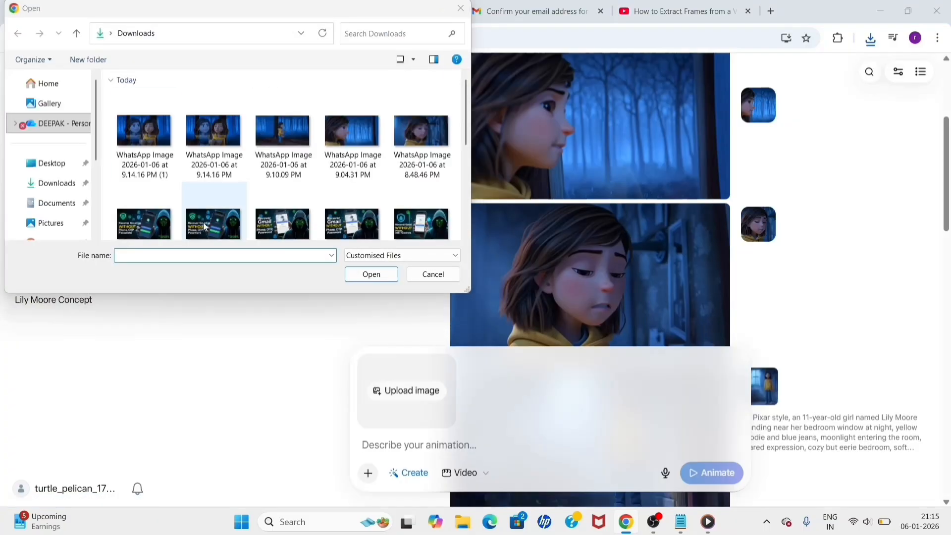
{"action": "left_click", "coordinate": [144, 161]}
{"action": "double_click", "coordinate": [145, 161]}
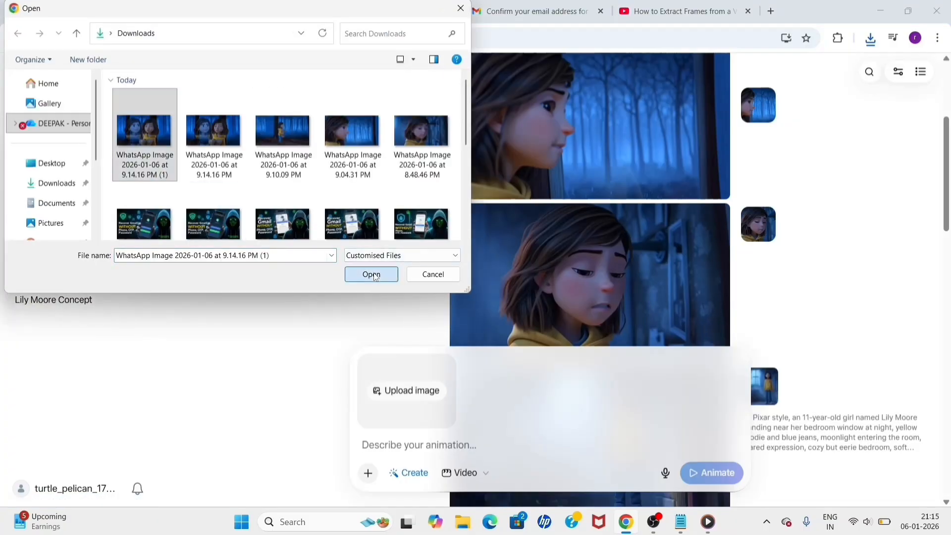
Copy the Scene 5 – Well Horror Climax animation prompt from the ChatGPT conversation
{"action": "left_click", "coordinate": [248, 8]}
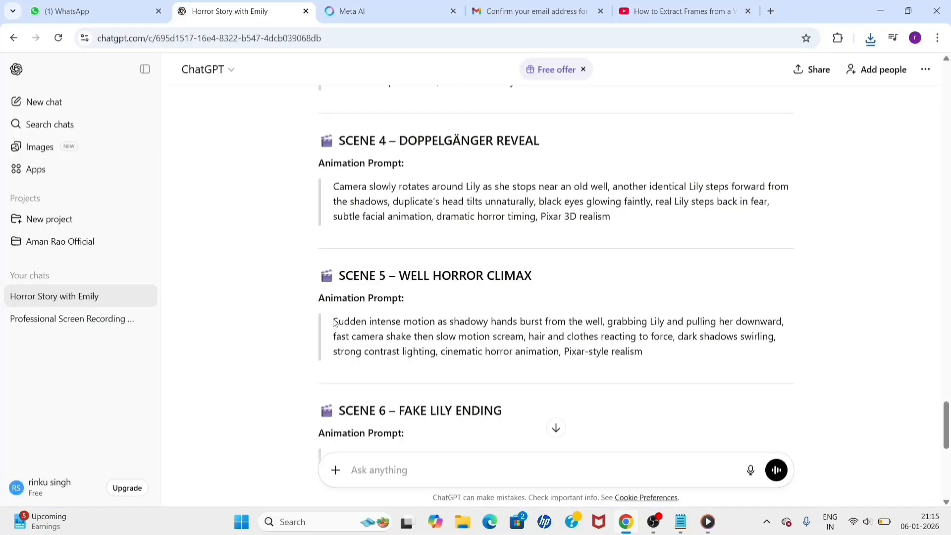
{"action": "left_click_drag", "start_coordinate": [334, 323], "coordinate": [654, 370]}
{"action": "key", "text": "ctrl+c"}
{"action": "left_click", "coordinate": [654, 370]}
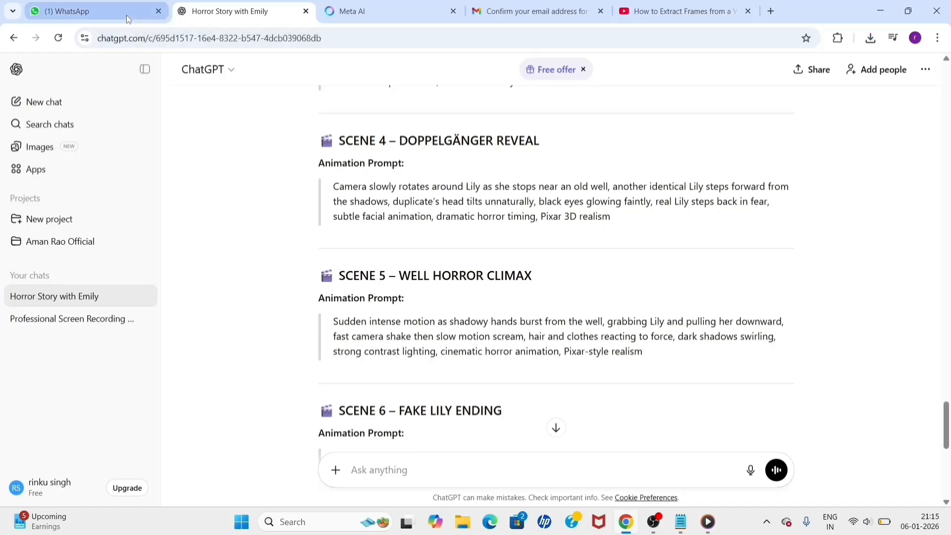
Paste the Scene 5 prompt as the animation description in Meta AI and animate the uploaded image
{"action": "left_click", "coordinate": [352, 10]}
{"action": "left_click", "coordinate": [415, 448]}
{"action": "key", "text": "ctrl+v"}
{"action": "left_click", "coordinate": [716, 473]}
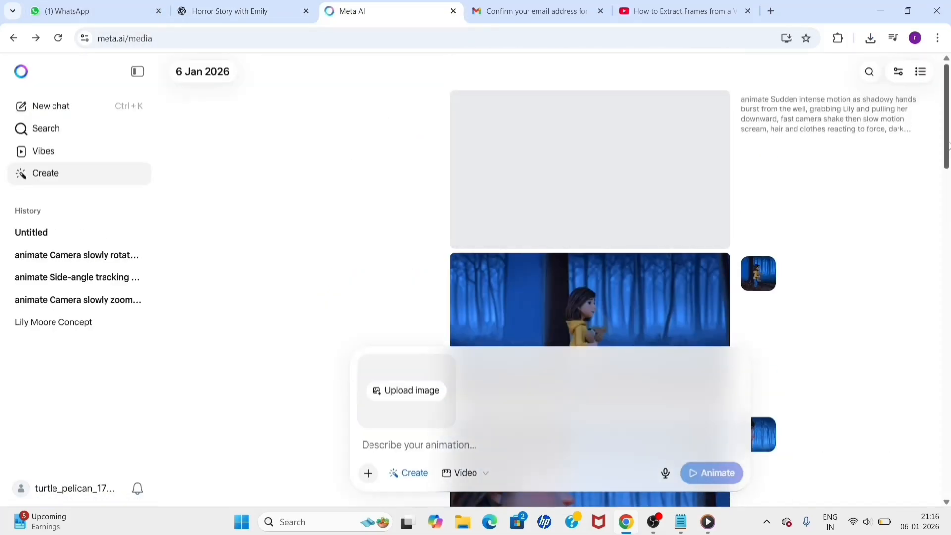
Open the newly generated Scene 5 video of the two girls, download it and pause its playback
{"action": "left_click_drag", "start_coordinate": [948, 143], "coordinate": [948, 177]}
{"action": "scroll", "coordinate": [783, 190], "scroll_direction": "up", "scroll_amount": 3}
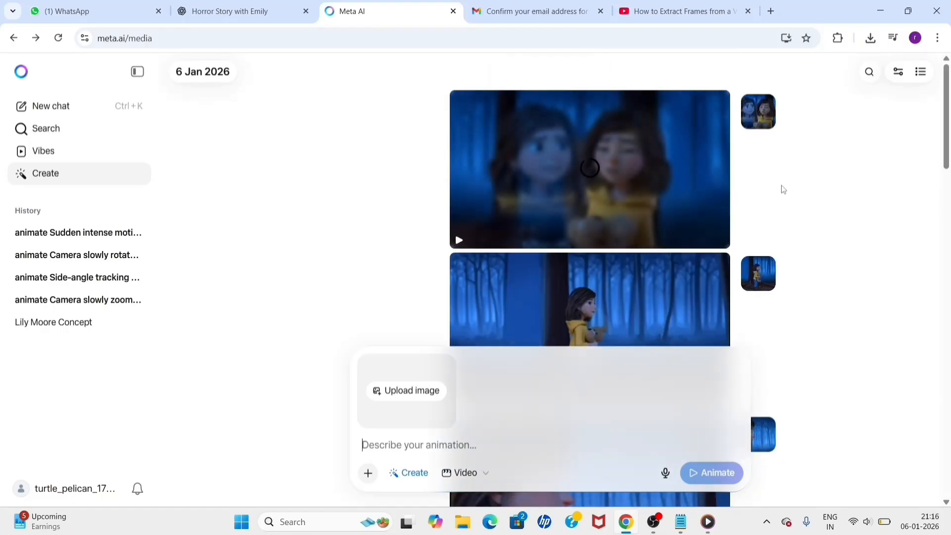
{"action": "left_click", "coordinate": [607, 200]}
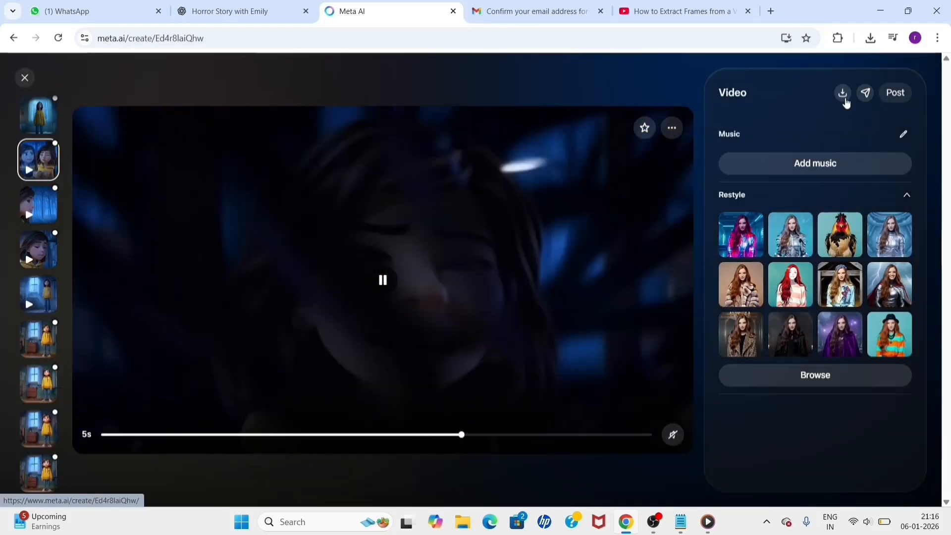
{"action": "left_click", "coordinate": [843, 98]}
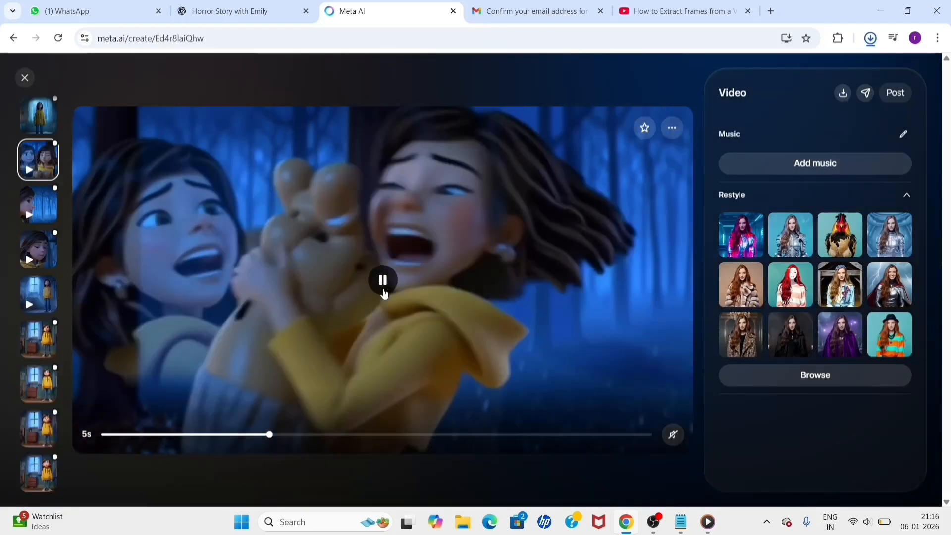
{"action": "left_click", "coordinate": [384, 293]}
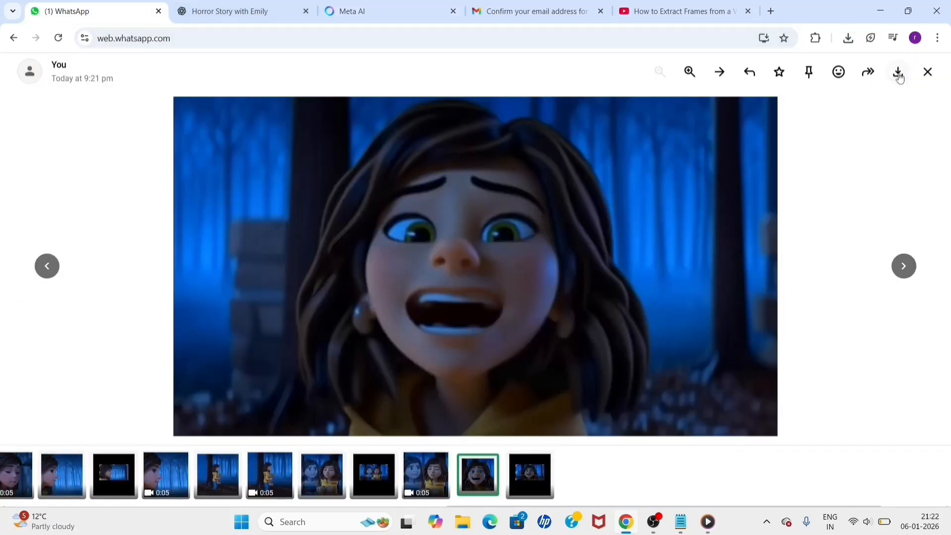
Download the full frame of the screaming girl from WhatsApp, and close the open video in Meta AI
{"action": "left_click", "coordinate": [898, 75]}
{"action": "left_click", "coordinate": [361, 14]}
{"action": "left_click", "coordinate": [29, 83]}
Upload WhatsApp Image 2026-01-06 at 9.21.45 PM to Meta AI as the source image for the final scene
{"action": "left_click", "coordinate": [404, 399]}
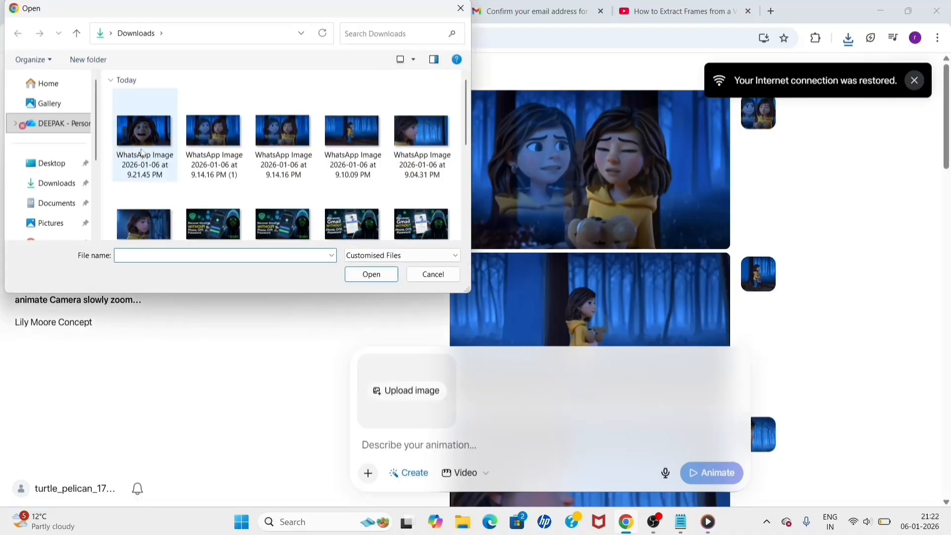
{"action": "left_click", "coordinate": [143, 143]}
{"action": "left_click", "coordinate": [371, 274]}
Copy the Scene 6 – Fake Lily Ending animation prompt from the ChatGPT conversation
{"action": "left_click", "coordinate": [234, 14]}
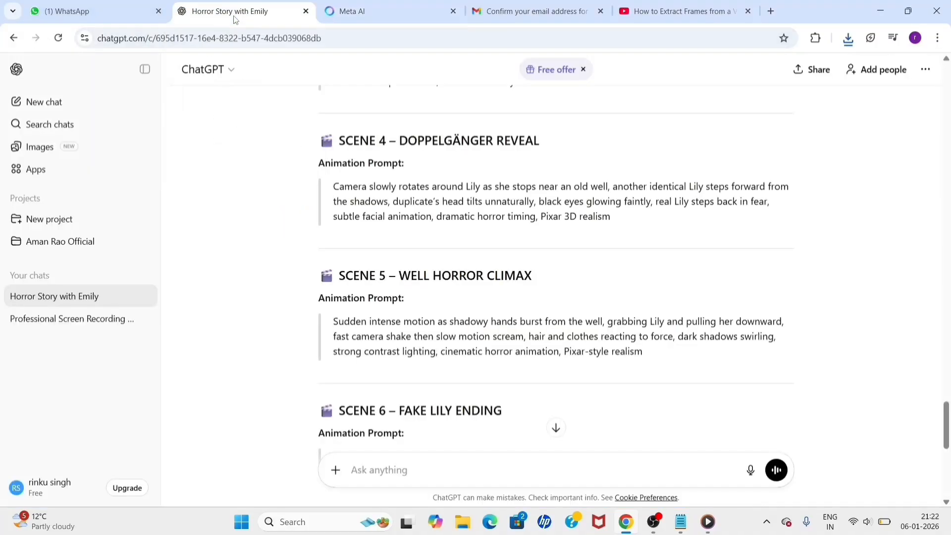
{"action": "left_click_drag", "start_coordinate": [942, 413], "coordinate": [943, 435]}
{"action": "left_click_drag", "start_coordinate": [333, 239], "coordinate": [648, 280]}
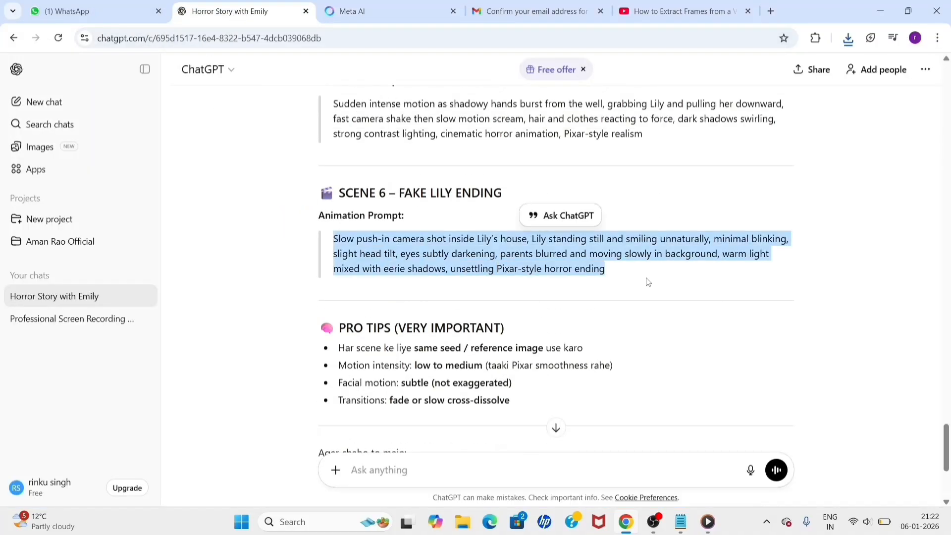
{"action": "left_click", "coordinate": [530, 193]}
Paste the Scene 6 prompt as the animation description in Meta AI and animate the uploaded image
{"action": "left_click", "coordinate": [351, 11]}
{"action": "type", "text": "Slow push-in camera shot inside Lily’s house, Lily standing still and smiling unnaturally, minimal blinking, slight head tilt, eyes subtly darkening, parents blurred and moving slowly in background, warm light mixed with eerie shadows, unsettling Pixar-style horror ending"}
{"action": "left_click", "coordinate": [711, 472]}
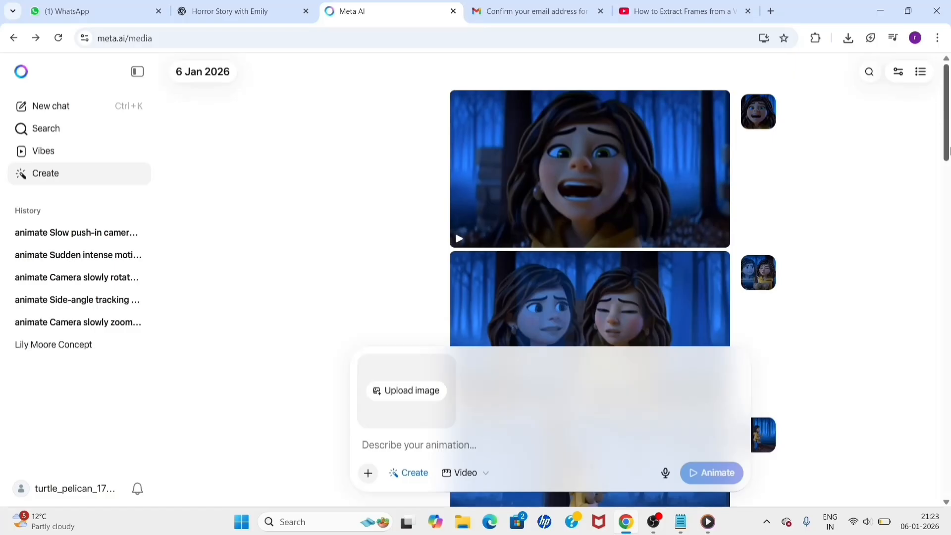
Open the newly generated Scene 6 video of the girl's face, download it and pause its playback
{"action": "left_click", "coordinate": [615, 188]}
{"action": "left_click", "coordinate": [842, 93]}
{"action": "left_click", "coordinate": [512, 130]}
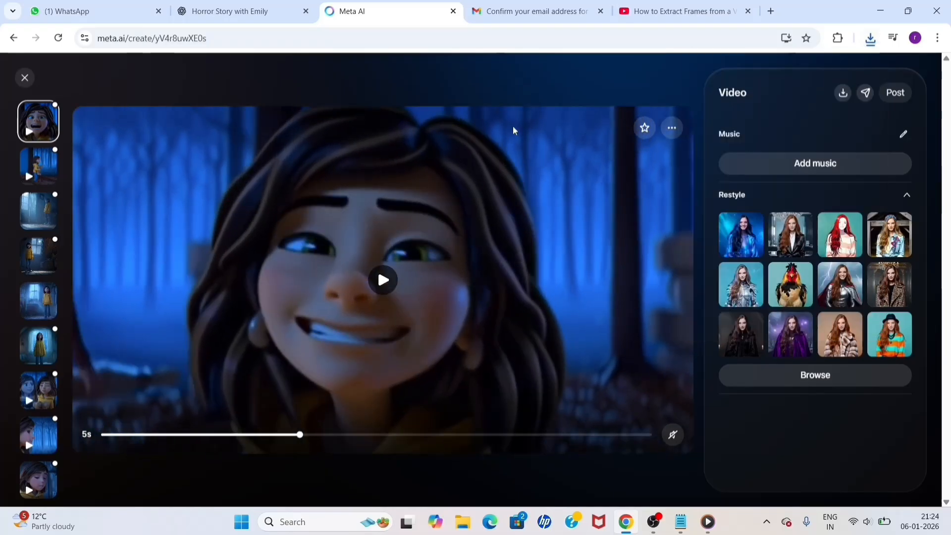
Open a new browser tab and write "now need to voice okey" in the Google search box
{"action": "key", "text": "ctrl+t"}
{"action": "type", "text": "now ni"}
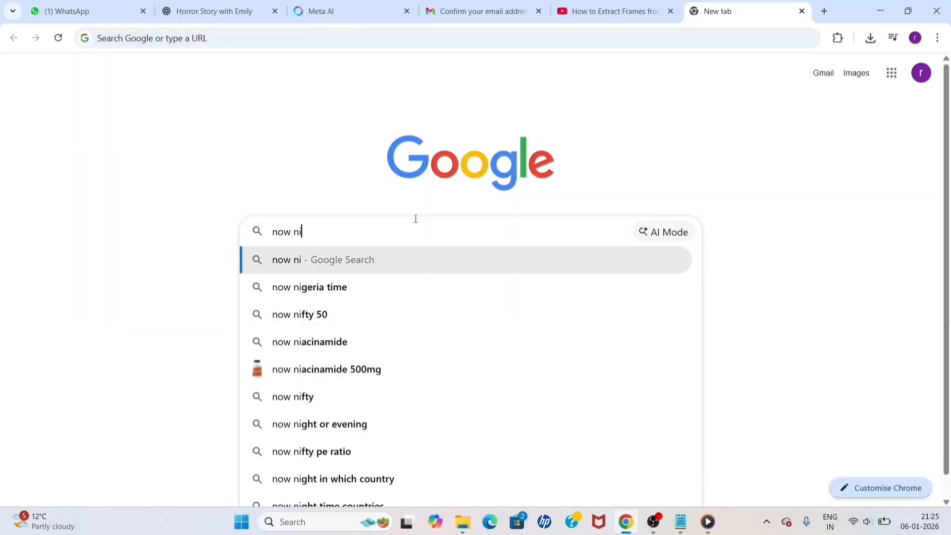
{"action": "key", "text": "BackSpace"}
{"action": "type", "text": "eed to voi"}
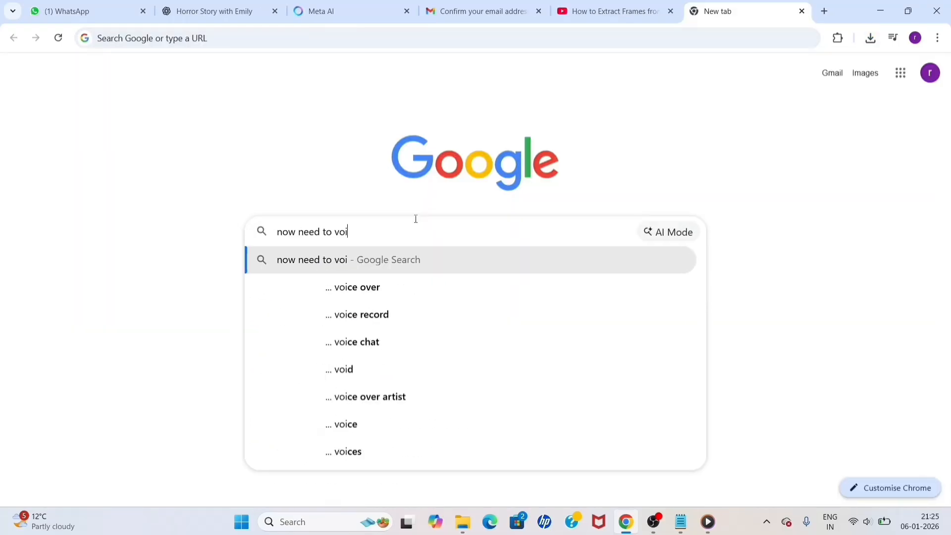
{"action": "type", "text": "ce okey"}
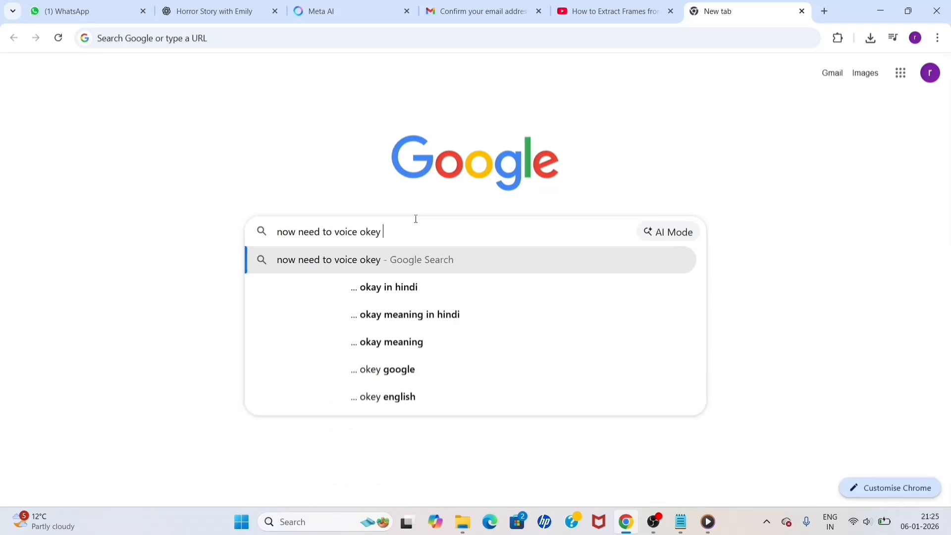
Replace the search text to search Google for "google ai studio", open the Google AI Studio site and get started
{"action": "key", "text": "ctrl+a"}
{"action": "type", "text": "google ai"}
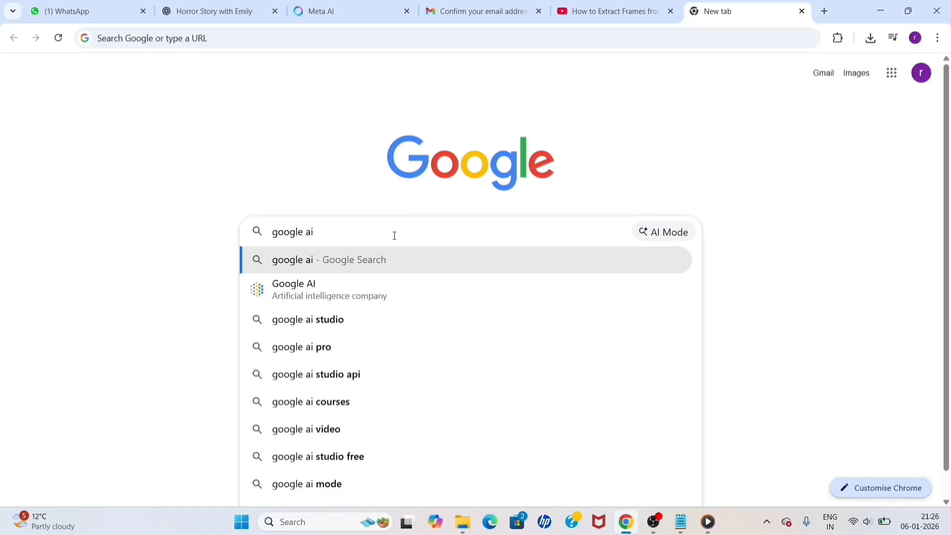
{"action": "left_click", "coordinate": [359, 321]}
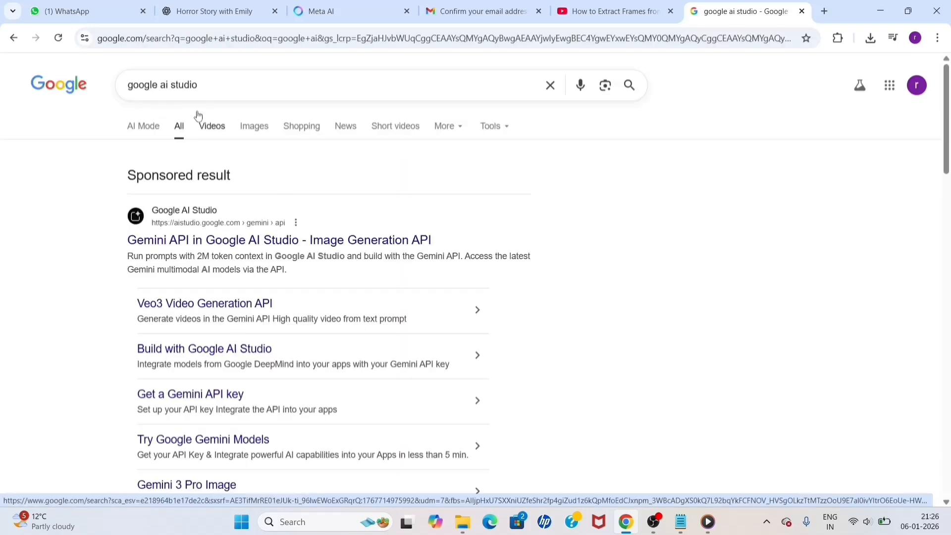
{"action": "left_click", "coordinate": [225, 241]}
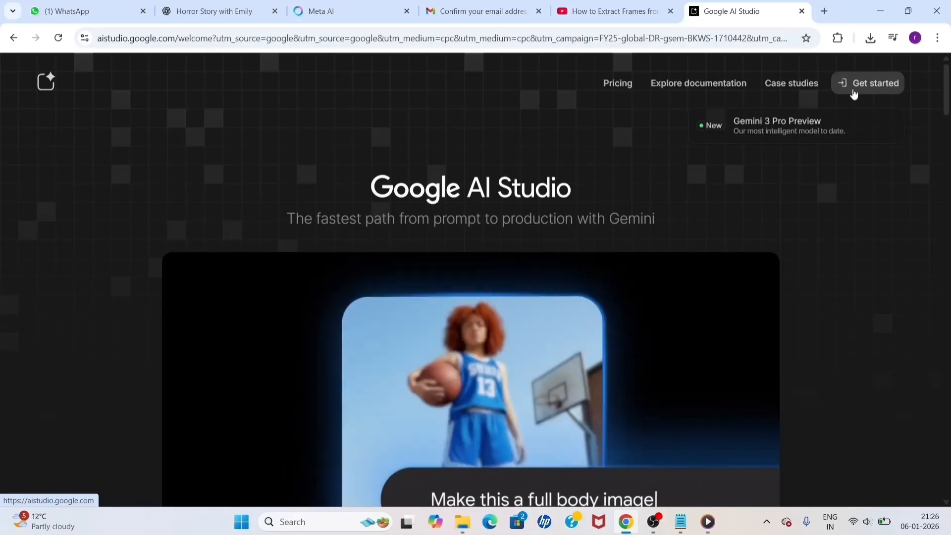
{"action": "left_click", "coordinate": [853, 94]}
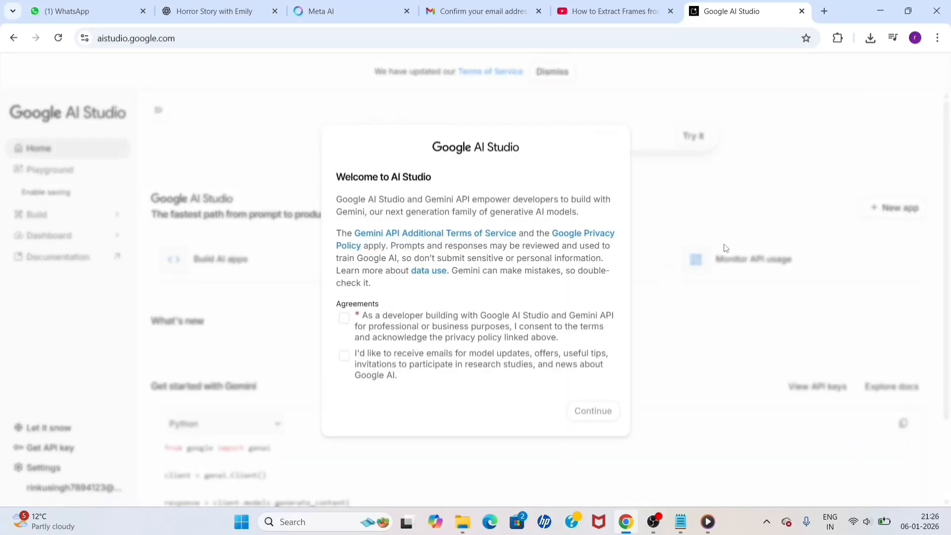
Accept both Google AI Studio welcome agreements, continue, and open the Gemini text-to-speech playground
{"action": "left_click", "coordinate": [344, 319]}
{"action": "left_click", "coordinate": [343, 355]}
{"action": "left_click", "coordinate": [594, 412]}
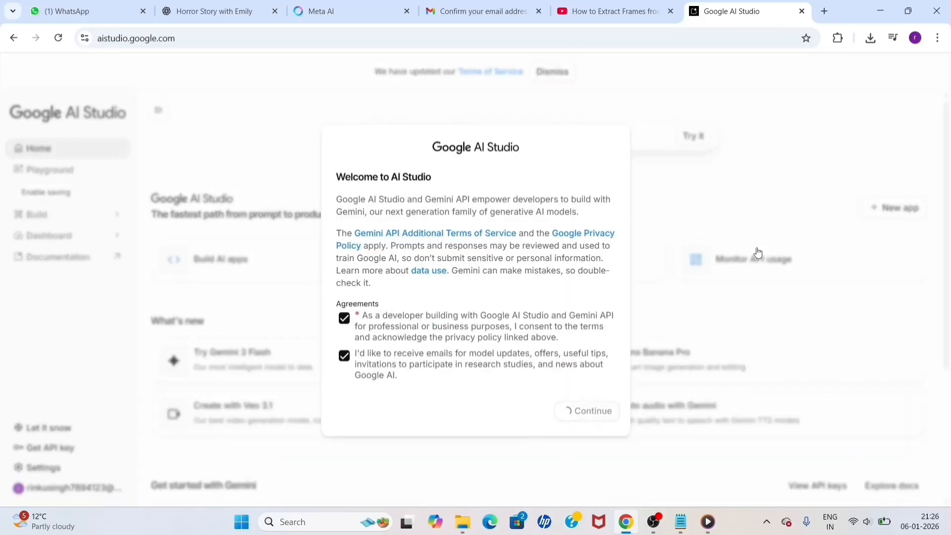
{"action": "left_click", "coordinate": [642, 404]}
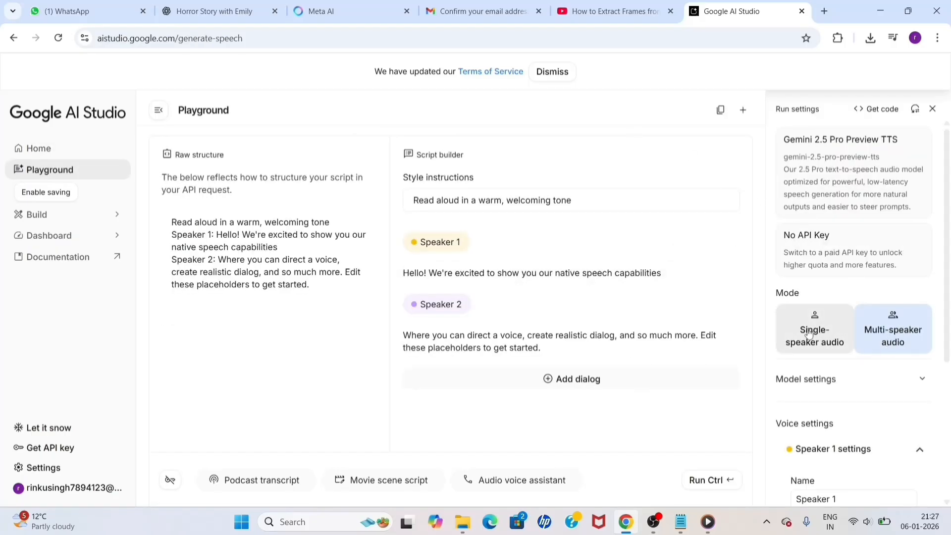
Set the speech mode to single-speaker audio and fill its text with the full horror story copied from the ChatGPT conversation
{"action": "left_click", "coordinate": [830, 337]}
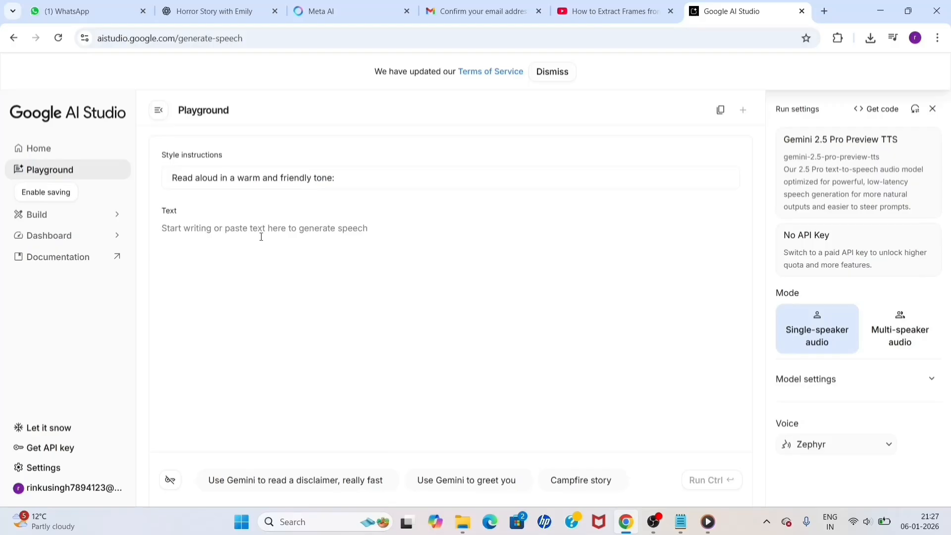
{"action": "left_click", "coordinate": [214, 11]}
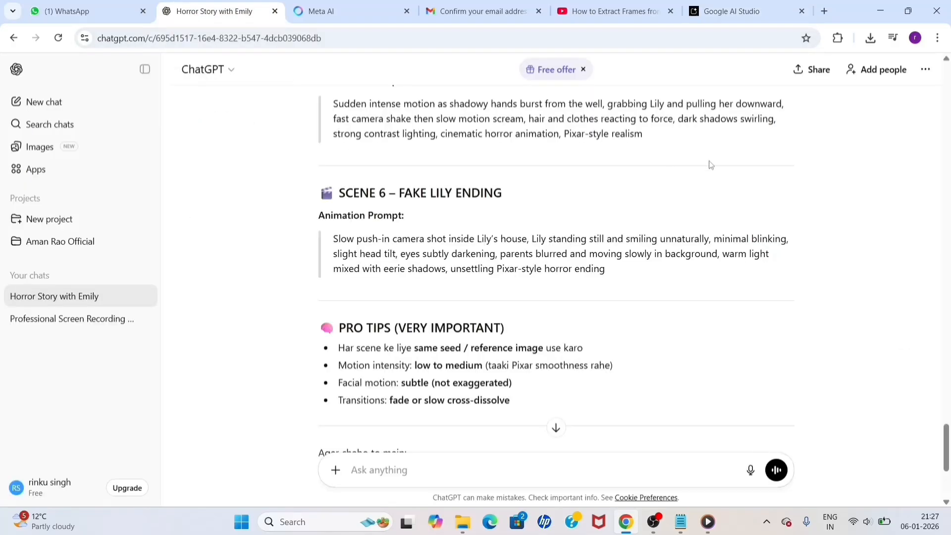
{"action": "left_click", "coordinate": [947, 64]}
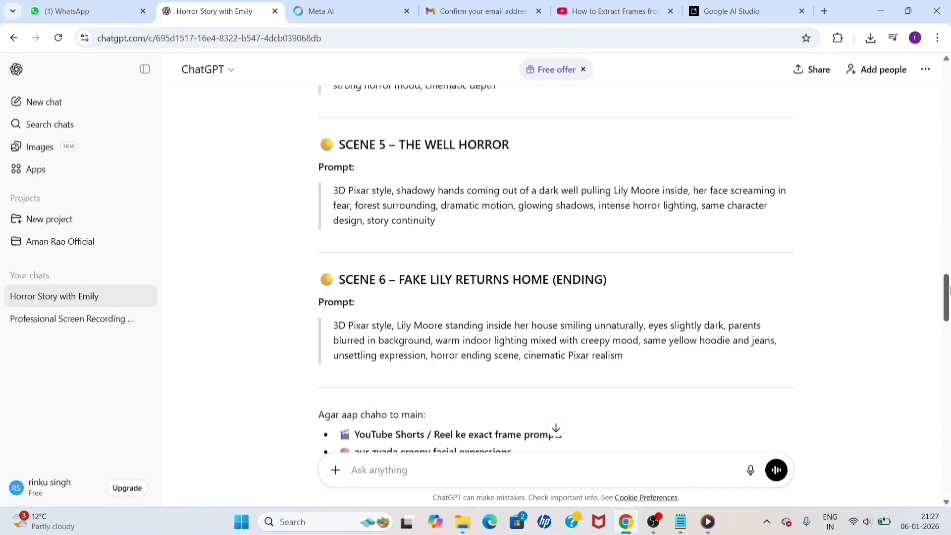
{"action": "left_click_drag", "start_coordinate": [948, 69], "coordinate": [948, 166]}
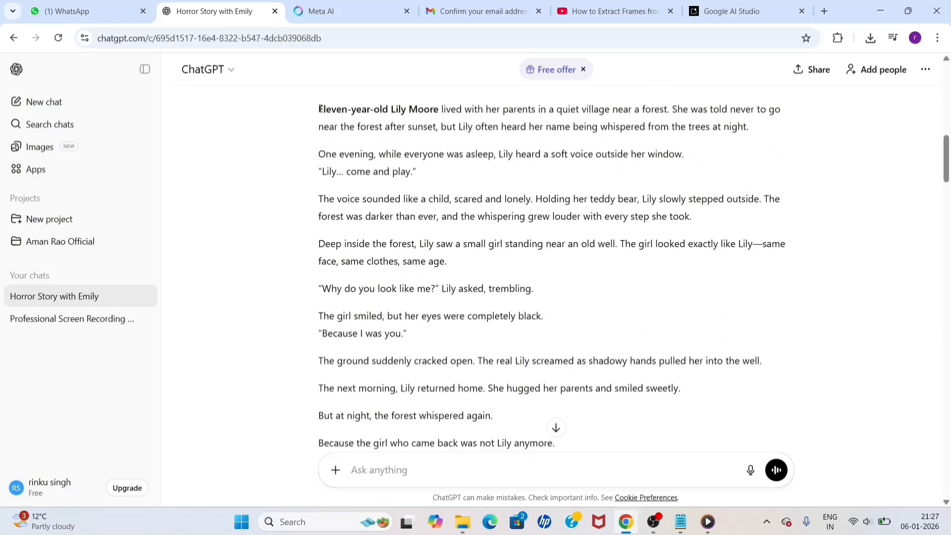
{"action": "left_click_drag", "start_coordinate": [319, 108], "coordinate": [604, 320]}
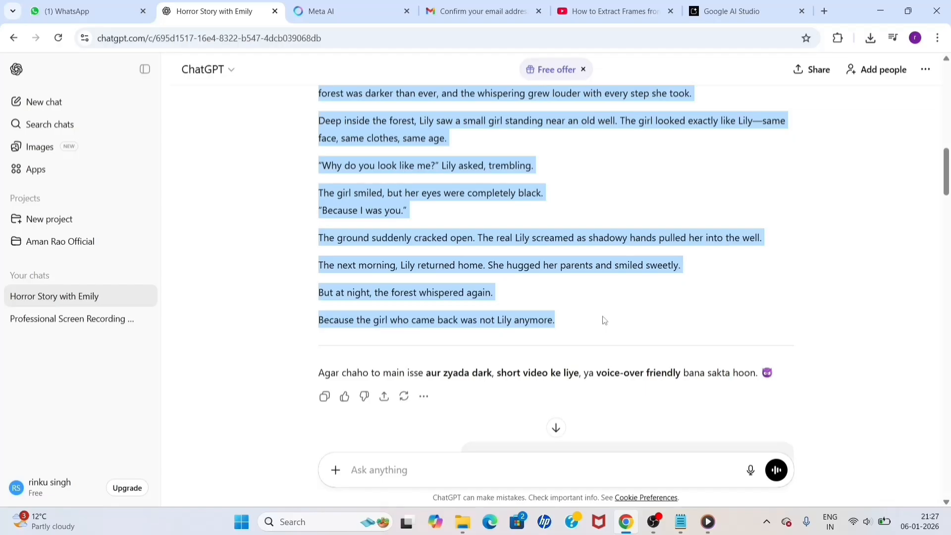
{"action": "left_click", "coordinate": [604, 321]}
{"action": "left_click", "coordinate": [738, 11]}
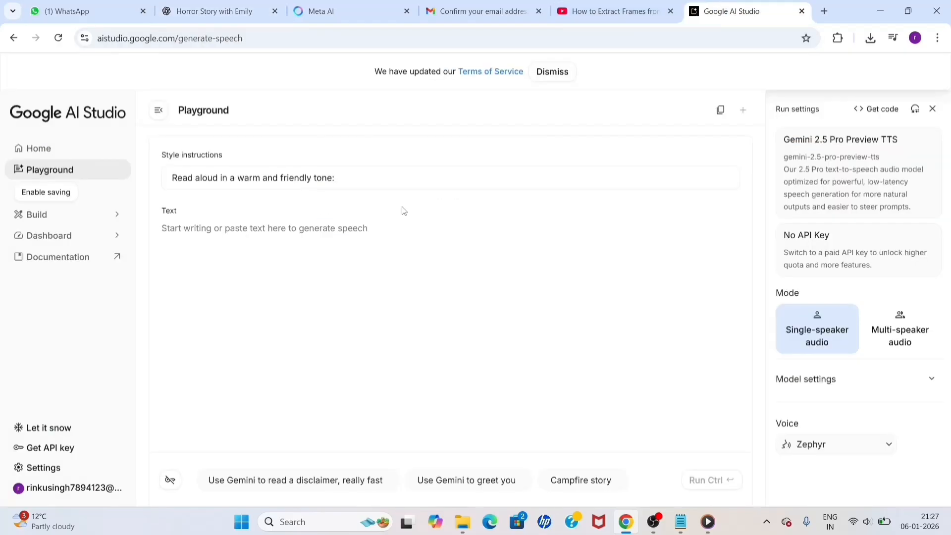
{"action": "key", "text": "ctrl+v"}
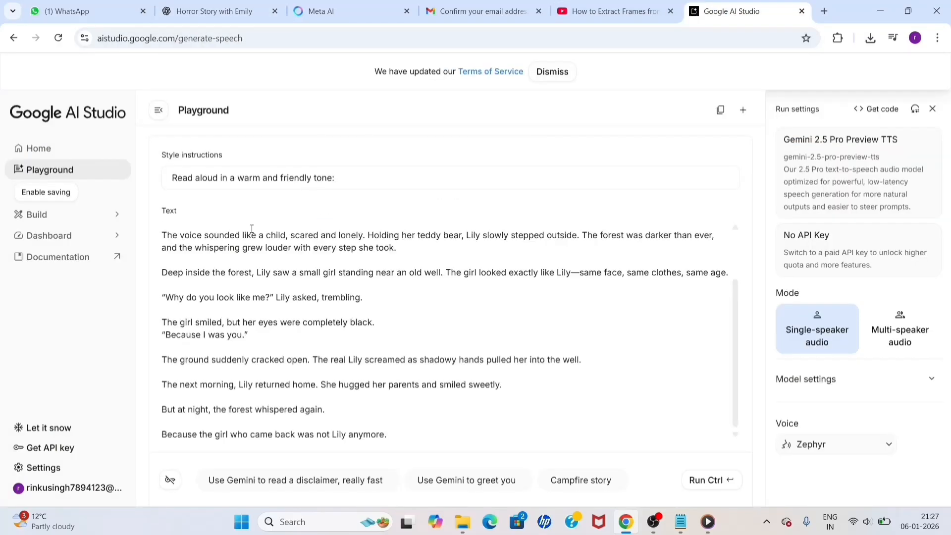
Choose the Zephyr voice and generate the single-speaker narration of the pasted story
{"action": "left_click", "coordinate": [872, 456]}
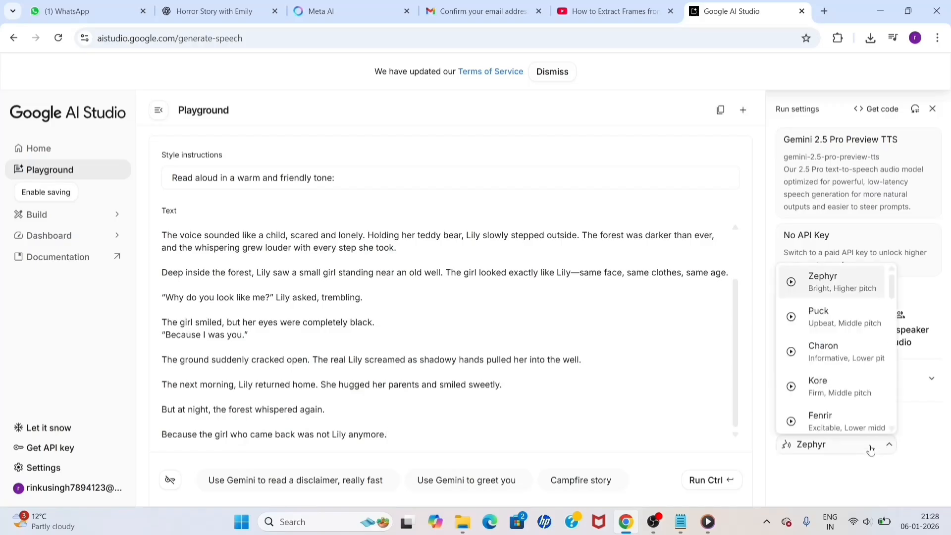
{"action": "left_click", "coordinate": [837, 281]}
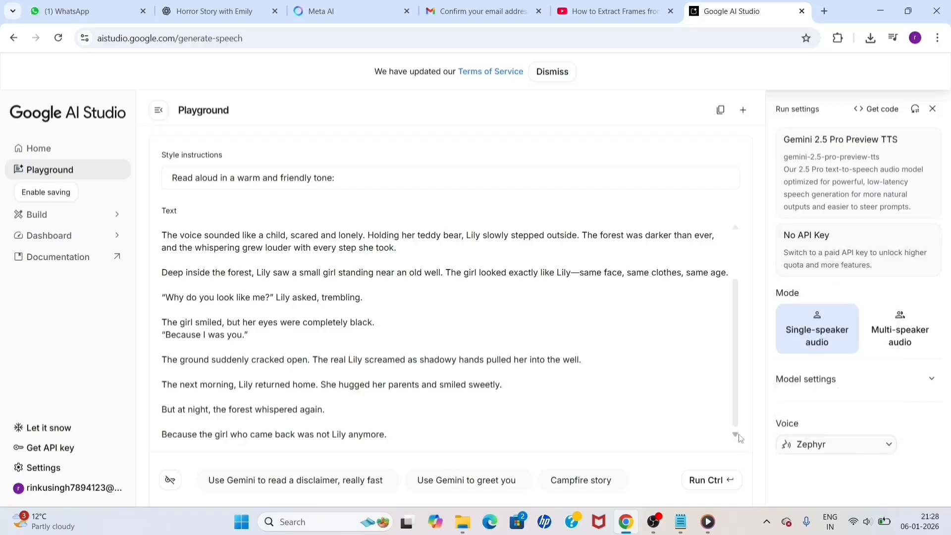
{"action": "left_click_drag", "start_coordinate": [736, 421], "coordinate": [736, 428]}
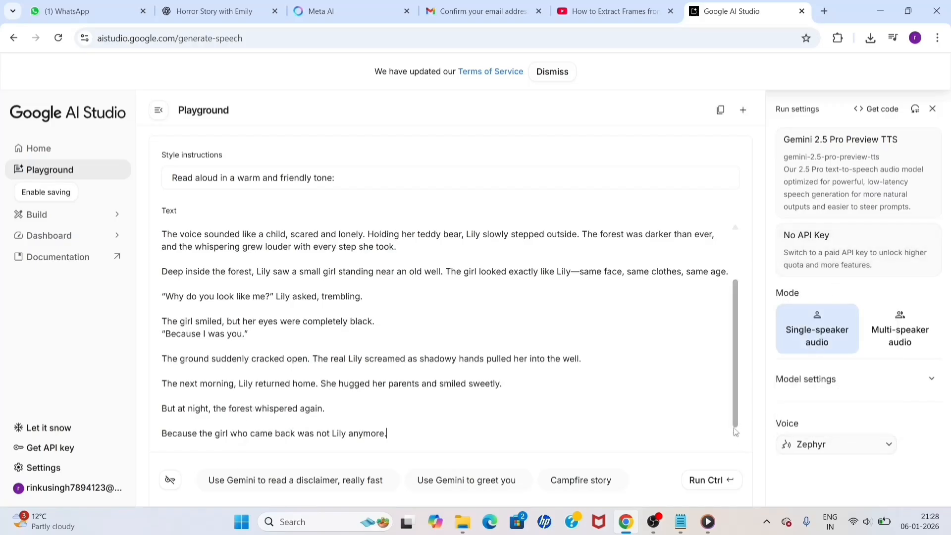
{"action": "left_click", "coordinate": [701, 484]}
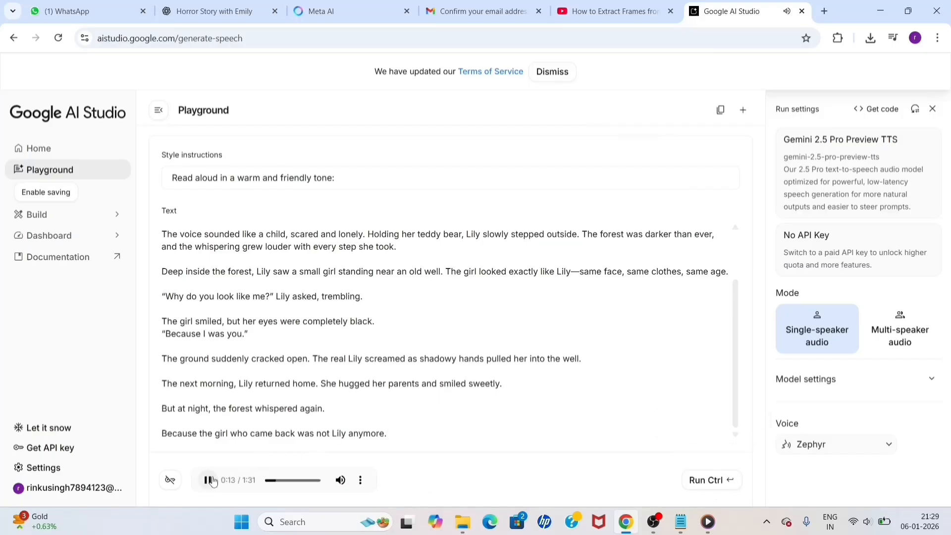
Download the generated voice-over audio and pause its playback
{"action": "left_click", "coordinate": [360, 485]}
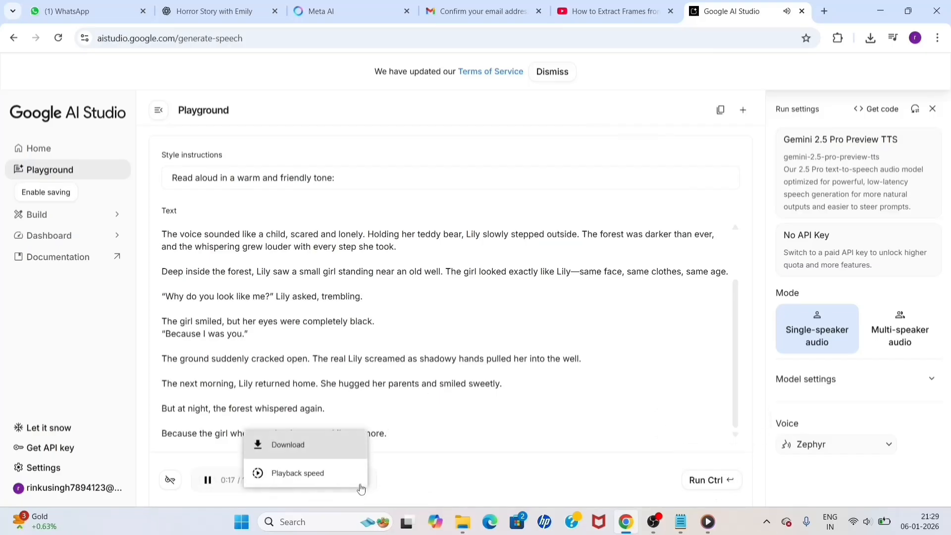
{"action": "left_click", "coordinate": [303, 450]}
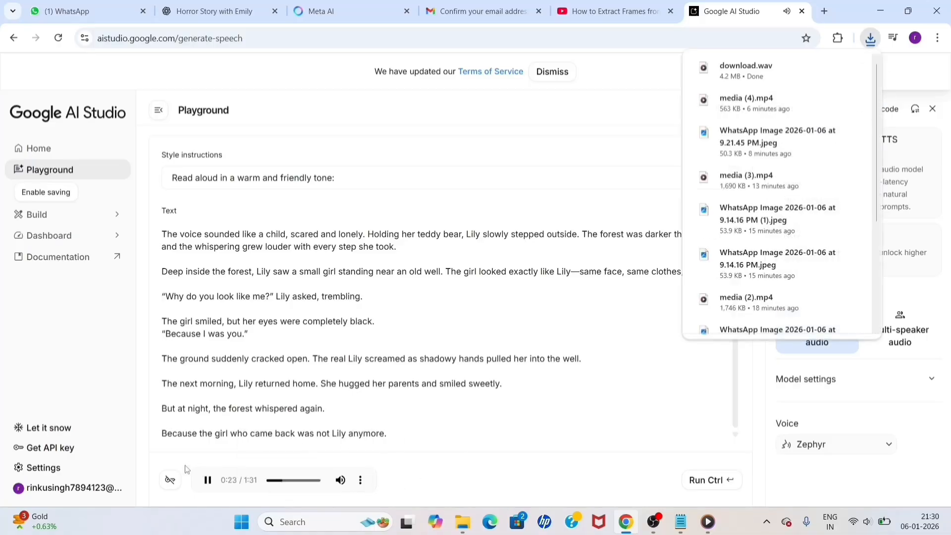
{"action": "left_click", "coordinate": [208, 483]}
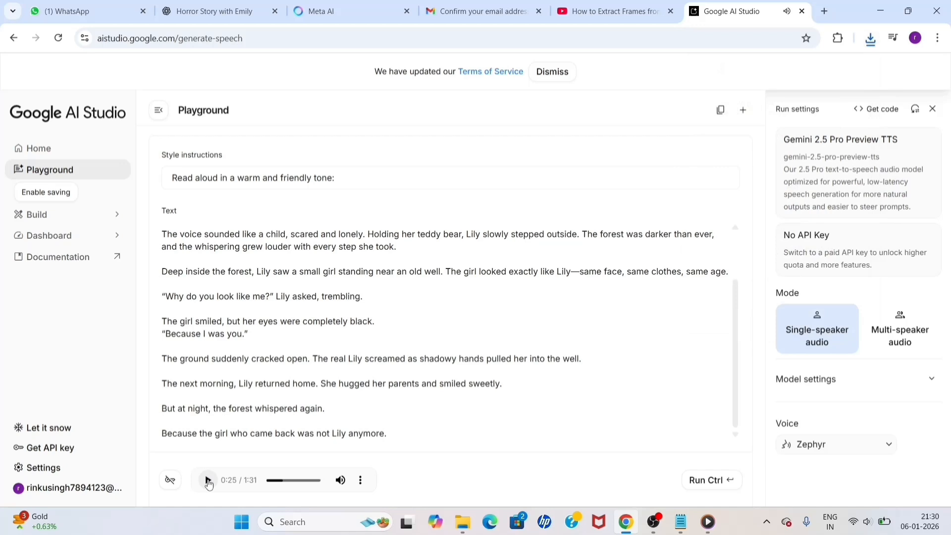
In a new browser tab, write "now we have video and voice now we start video editing use by inshorts o" in the Google search box
{"action": "key", "text": "ctrl+t"}
{"action": "type", "text": "now "}
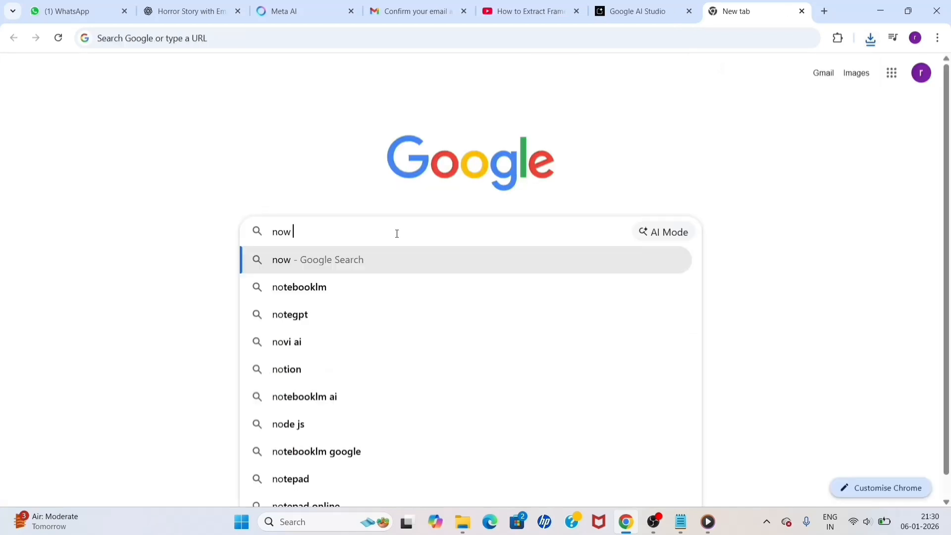
{"action": "type", "text": "we have video and voice "}
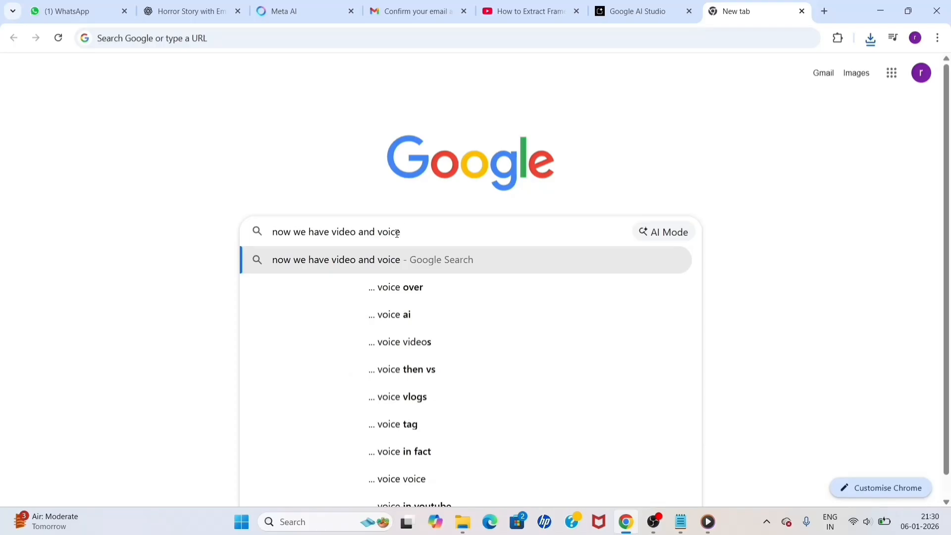
{"action": "type", "text": "no"}
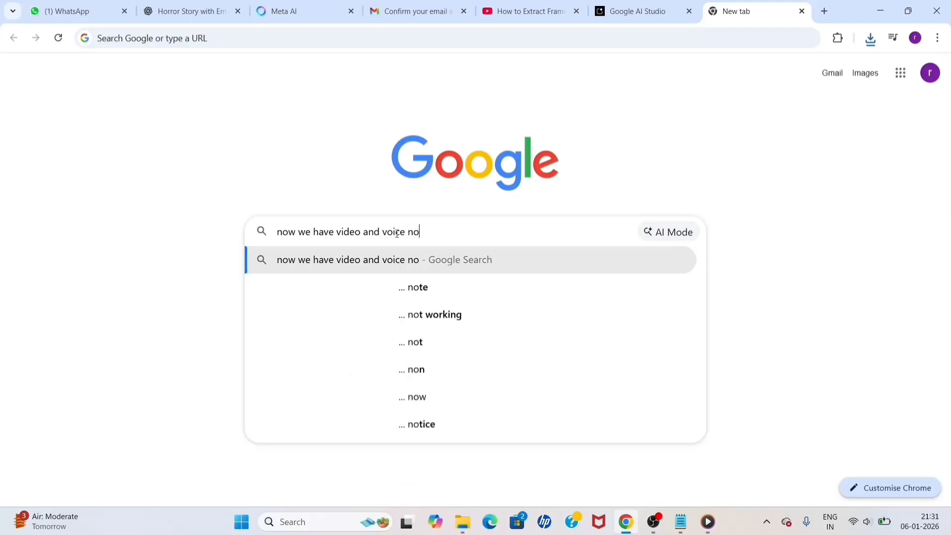
{"action": "type", "text": "w we start"}
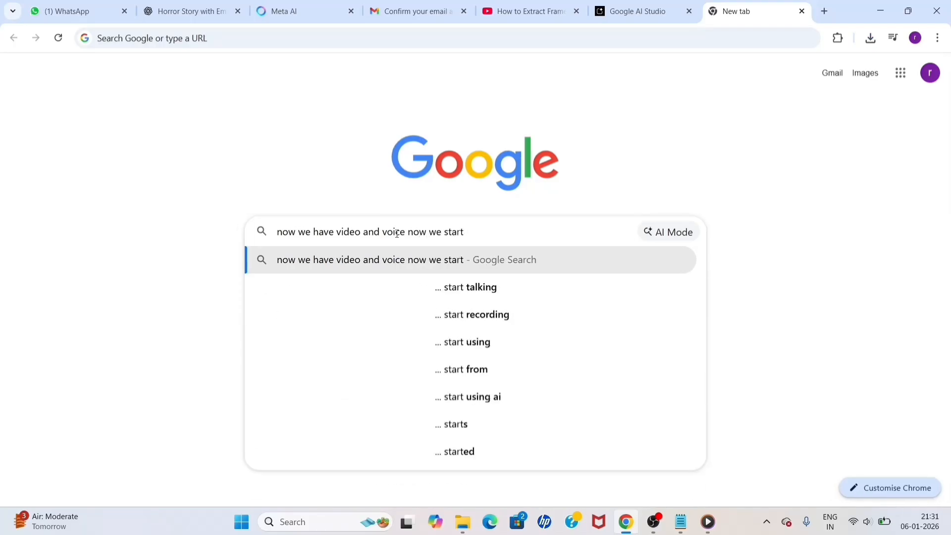
{"action": "type", "text": " video editing "}
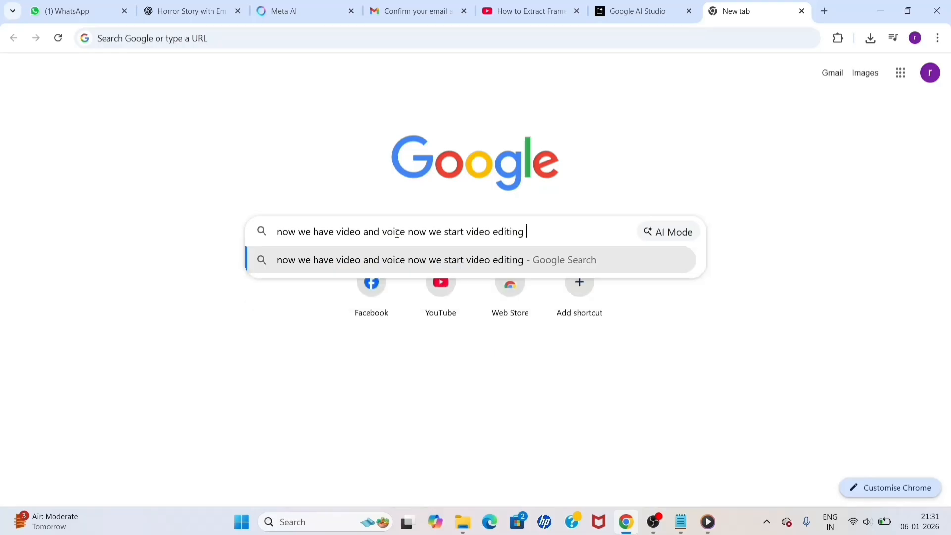
{"action": "type", "text": "use by insh"}
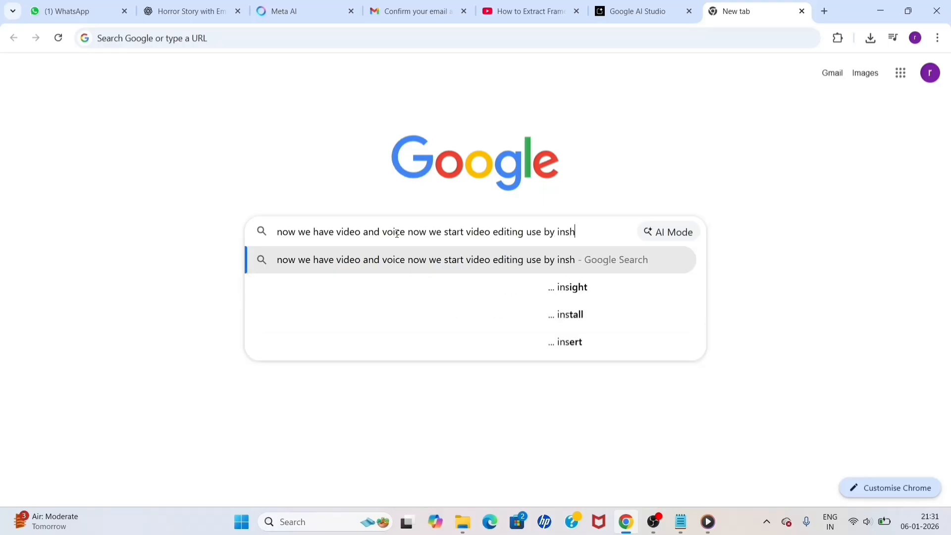
{"action": "type", "text": "orts o"}
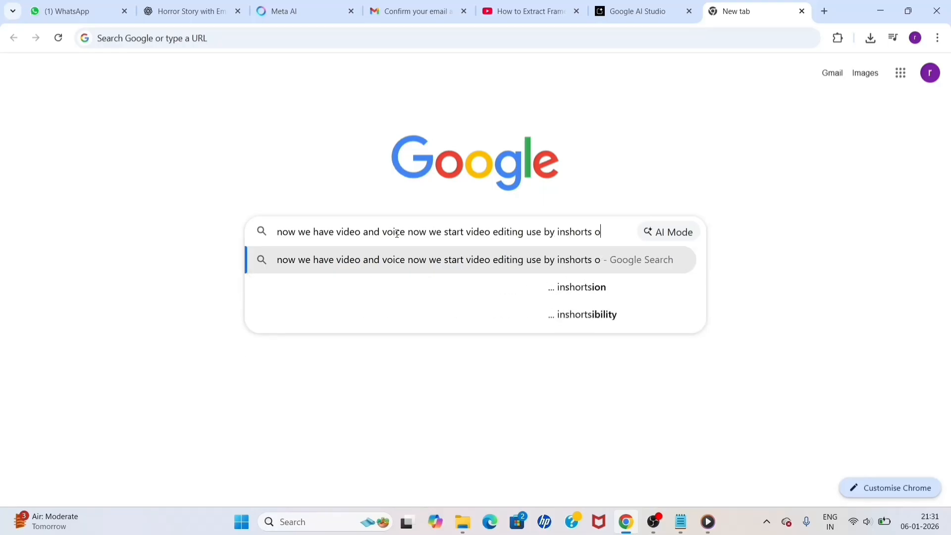